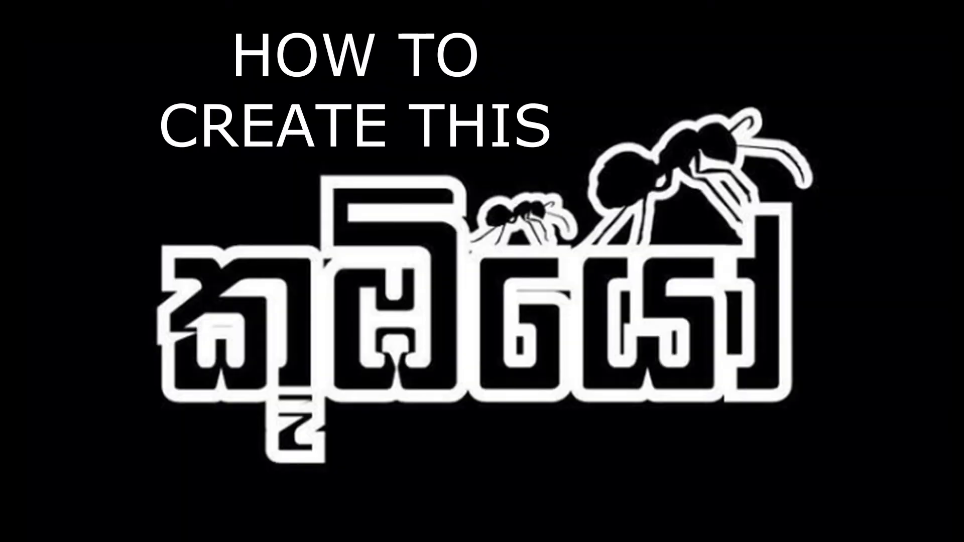
Dismiss the desktop context menu and bring the running Photoshop window forward from the taskbar
right_click(502, 65)
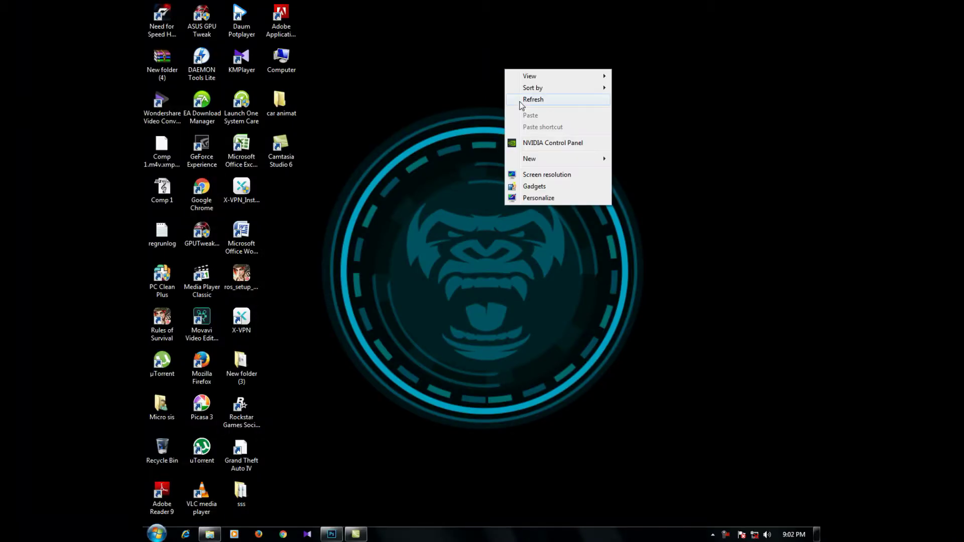
left_click(492, 77)
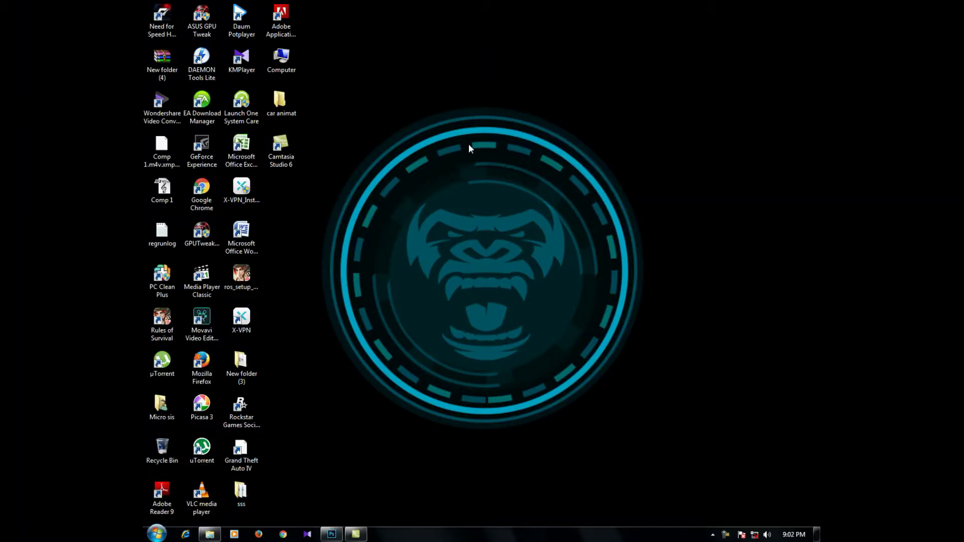
left_click(331, 534)
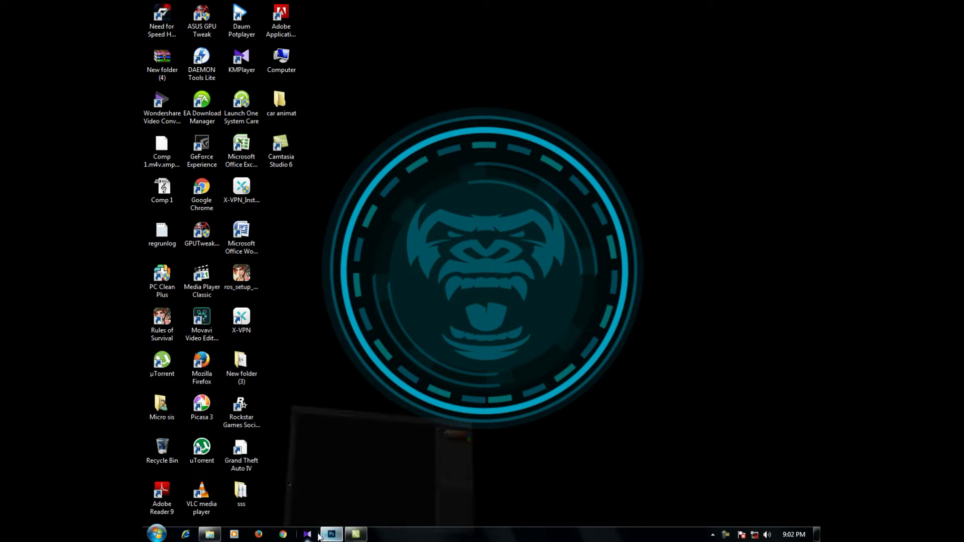
Start a new document sized 600 × 600 pixels
left_click(172, 7)
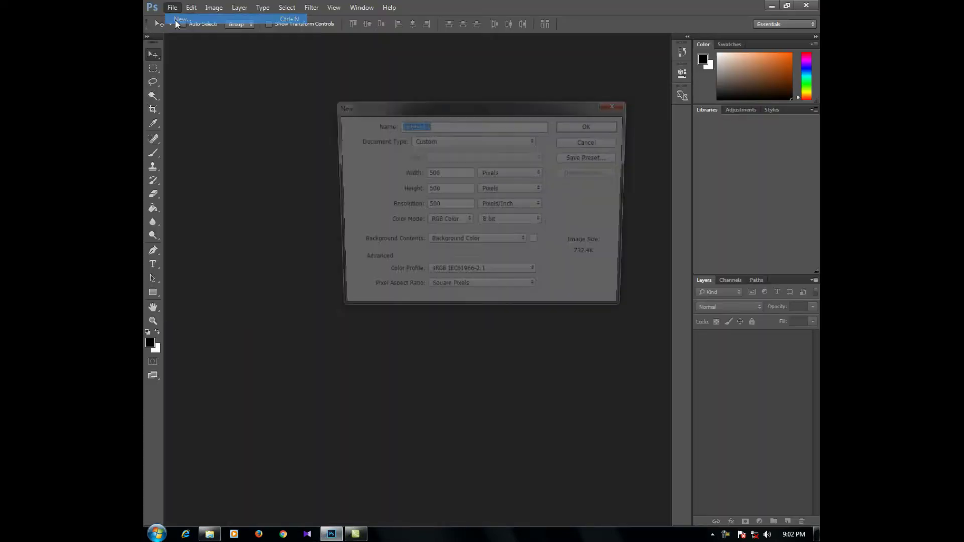
left_click(513, 173)
left_click(518, 184)
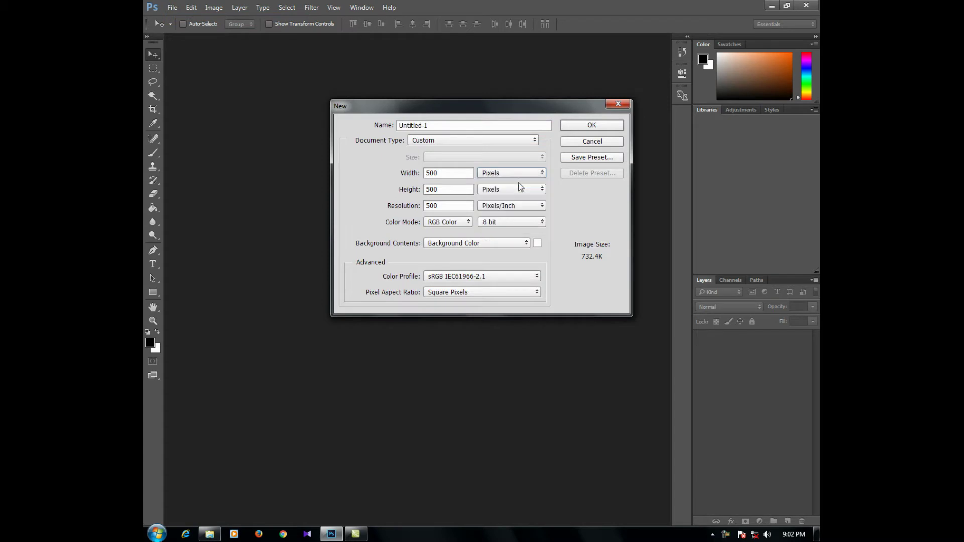
left_click_drag(469, 172, 379, 164)
type("60")
double_click(447, 189)
type("6")
type("00")
Set the colour mode to CMYK Color and create the document
left_click_drag(454, 204, 395, 193)
left_click(469, 222)
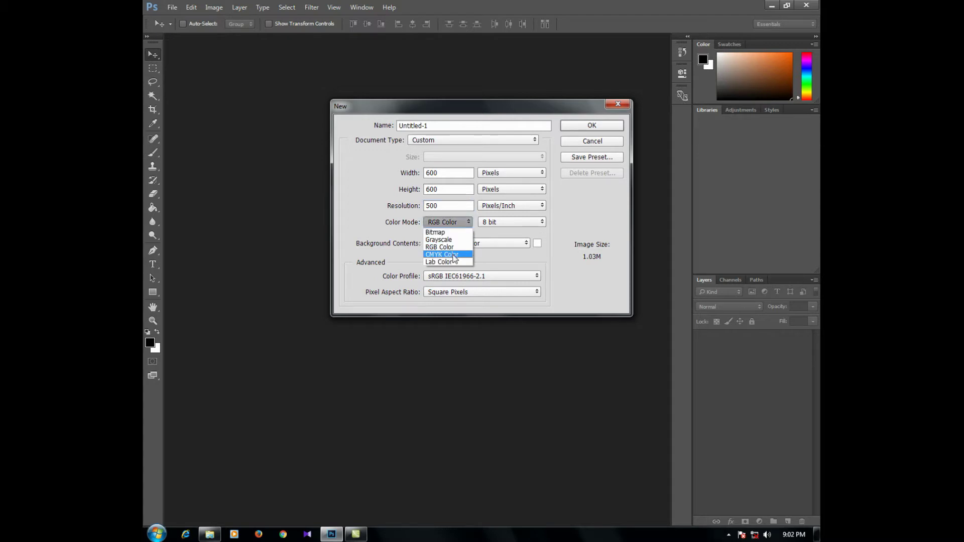
left_click(446, 255)
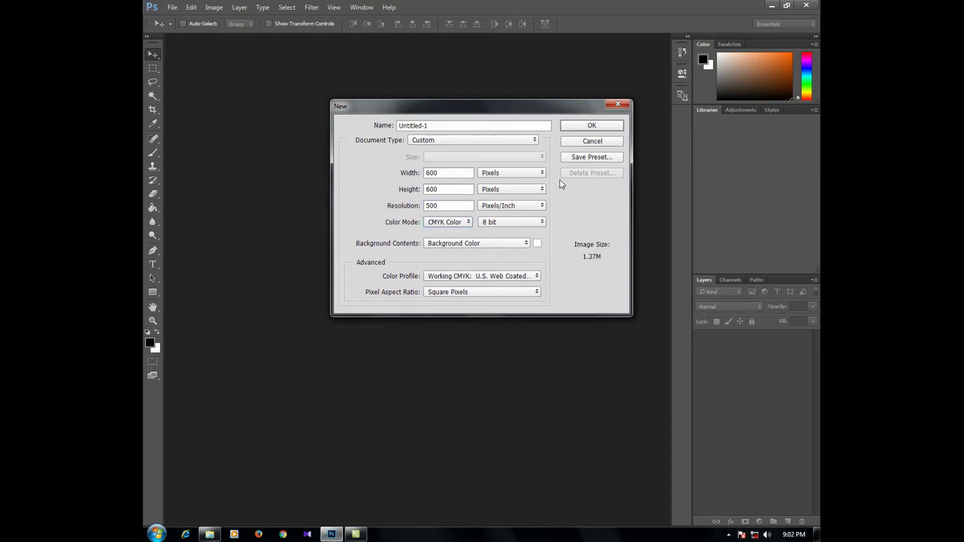
left_click(604, 125)
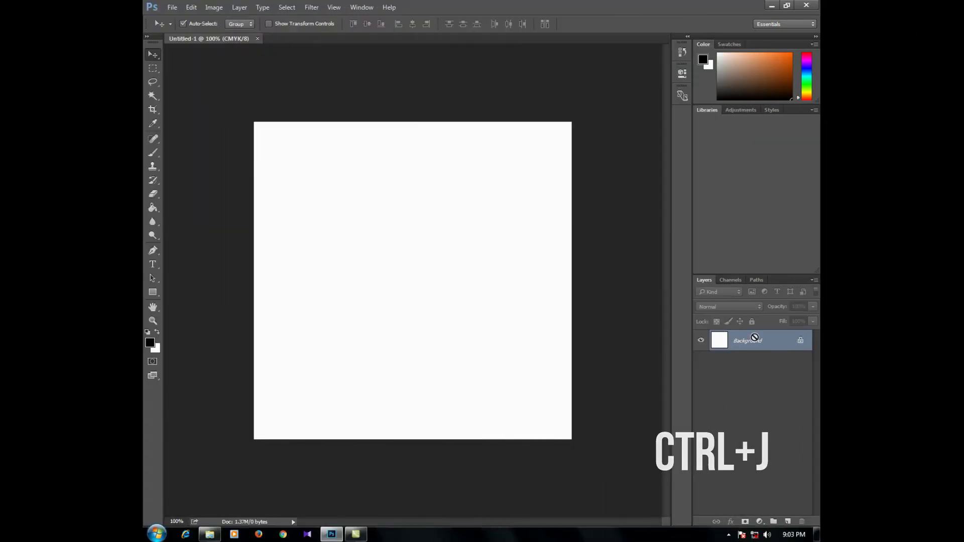
Duplicate the background as Layer 1 and fill it entirely with black using the Paint Bucket
key("ctrl+j")
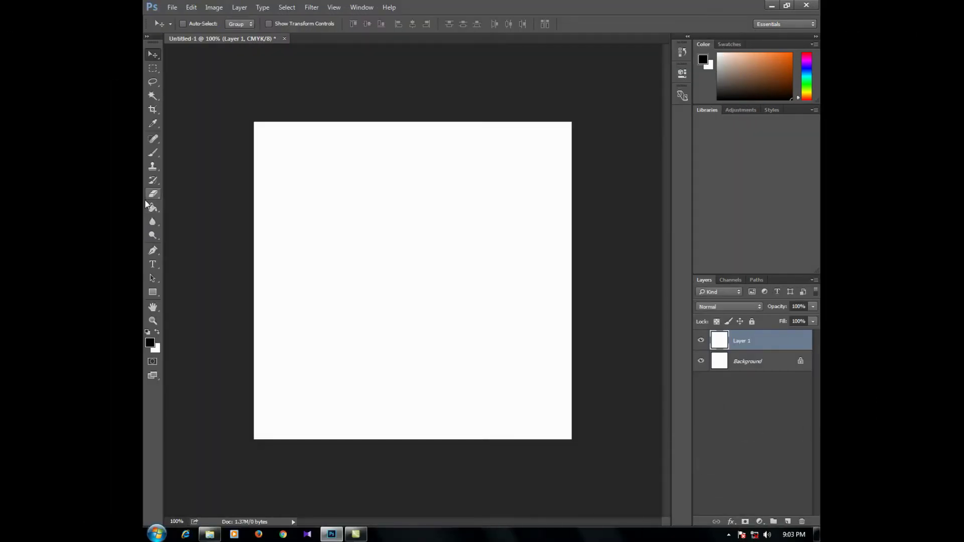
left_click(151, 209)
left_click(150, 341)
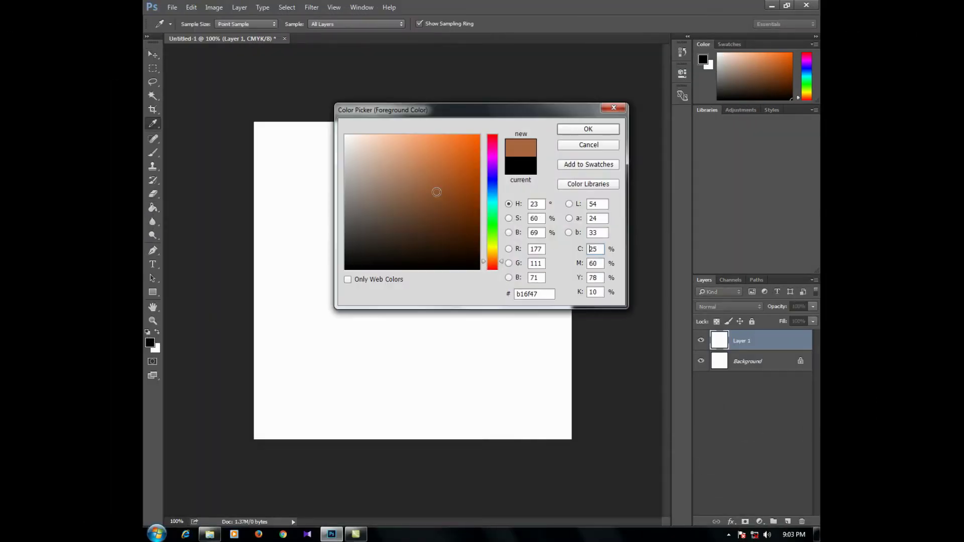
left_click(587, 129)
left_click(397, 229)
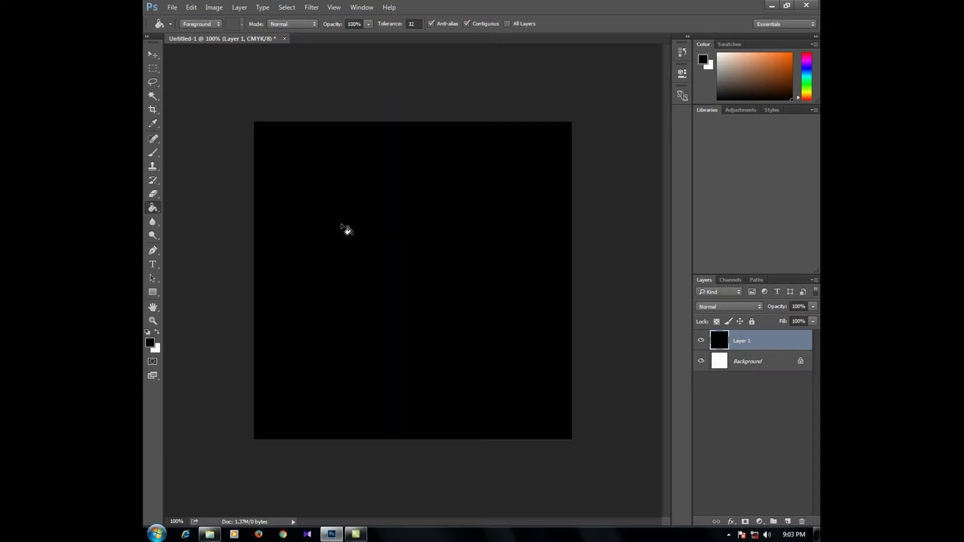
left_click(153, 264)
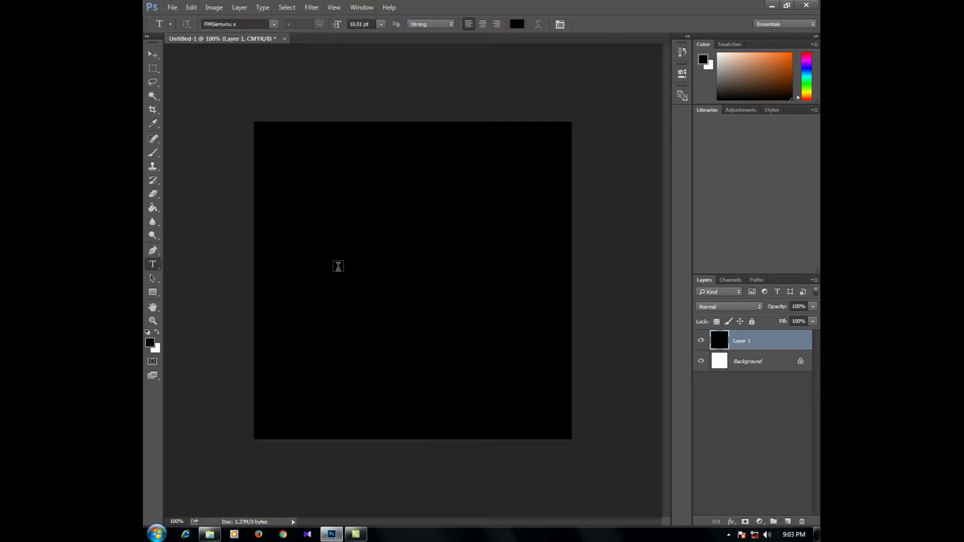
Start a text layer on the canvas with white FMGemunu x lettering
left_click(339, 266)
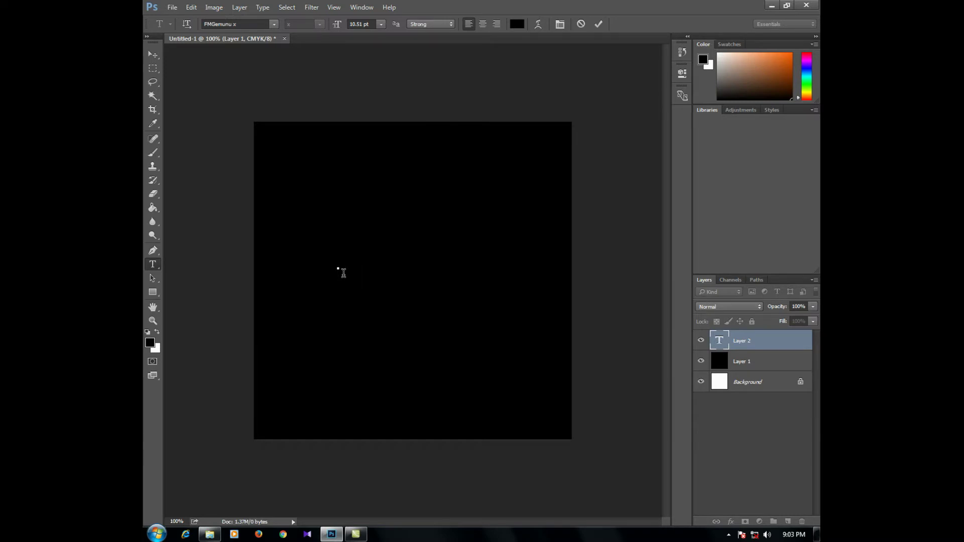
left_click(517, 23)
left_click_drag(351, 140, 286, 112)
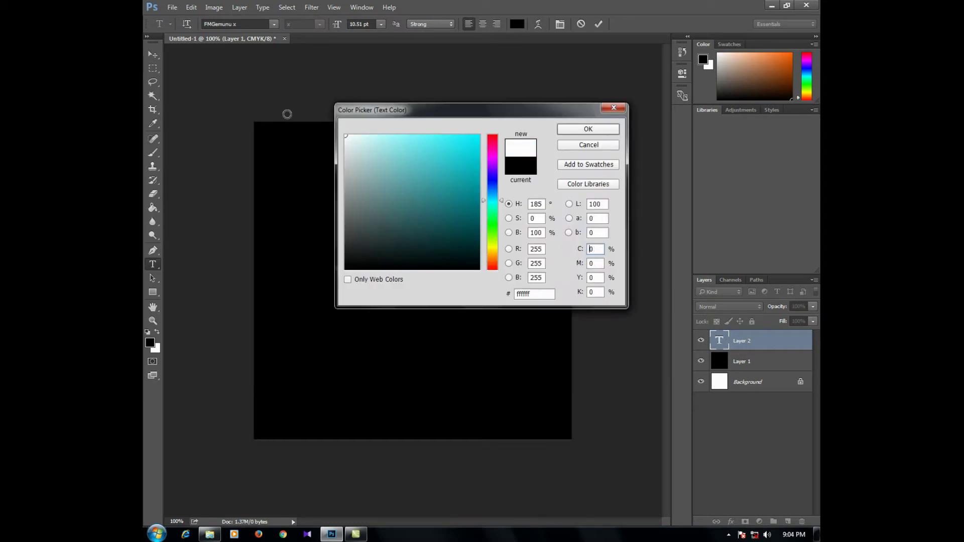
left_click(575, 132)
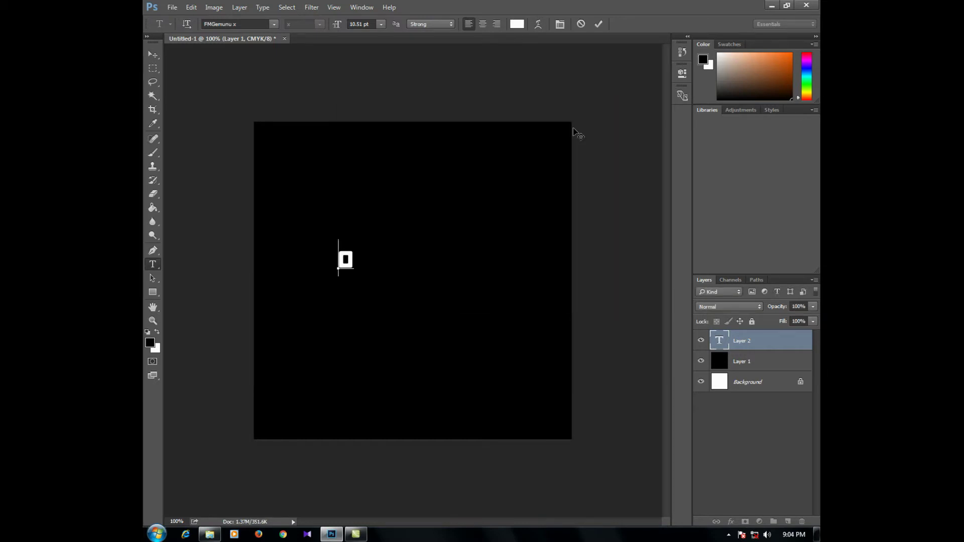
left_click(275, 24)
left_click(276, 25)
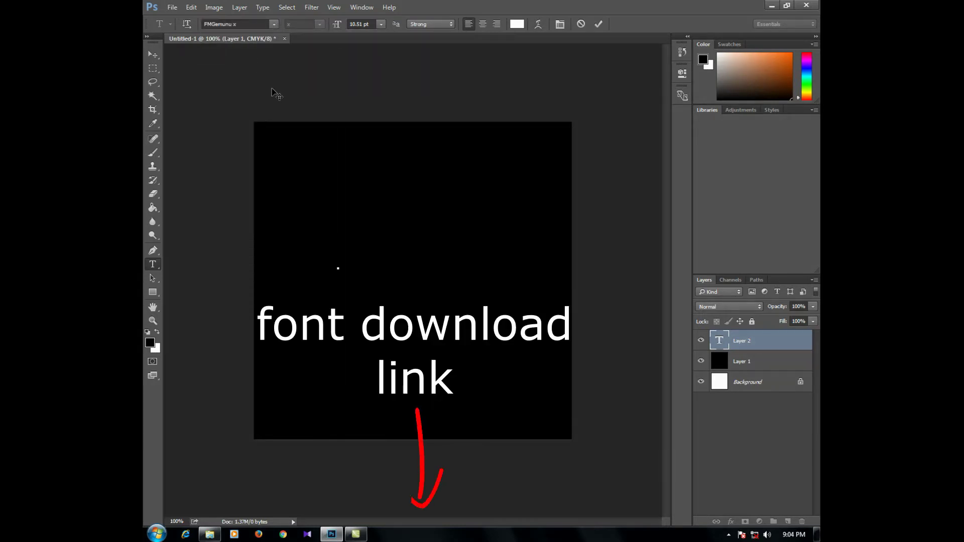
Type the Sinhala word, fix mistyped characters, then commit it and move it down-right
type(".r")
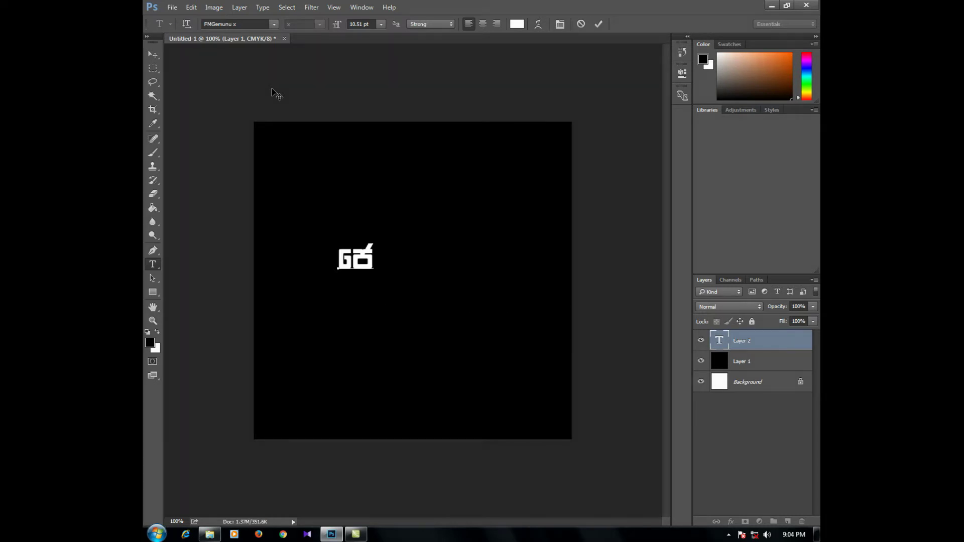
type("u")
key("BackSpace")
type("i")
key("BackSpace")
type("o")
key("BackSpace")
type("y")
key("BackSpace")
type("dk")
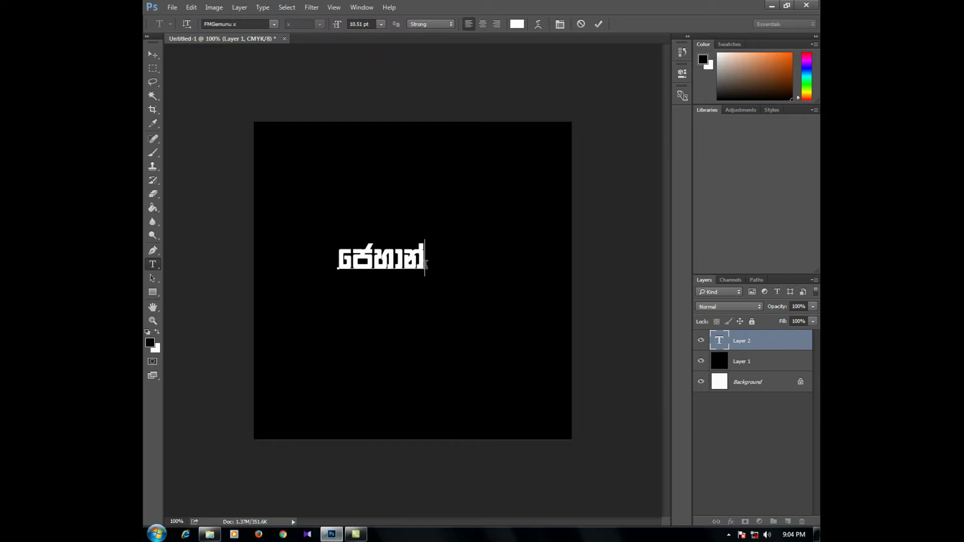
left_click(152, 54)
left_click_drag(379, 269, 436, 307)
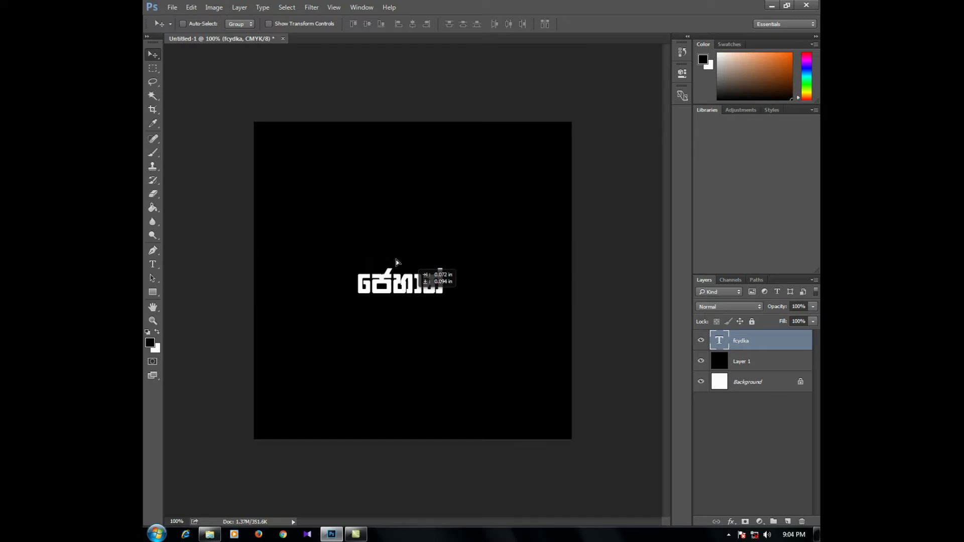
Centre the Sinhala text and recolour all of it black
left_click_drag(436, 307, 424, 300)
left_click(150, 266)
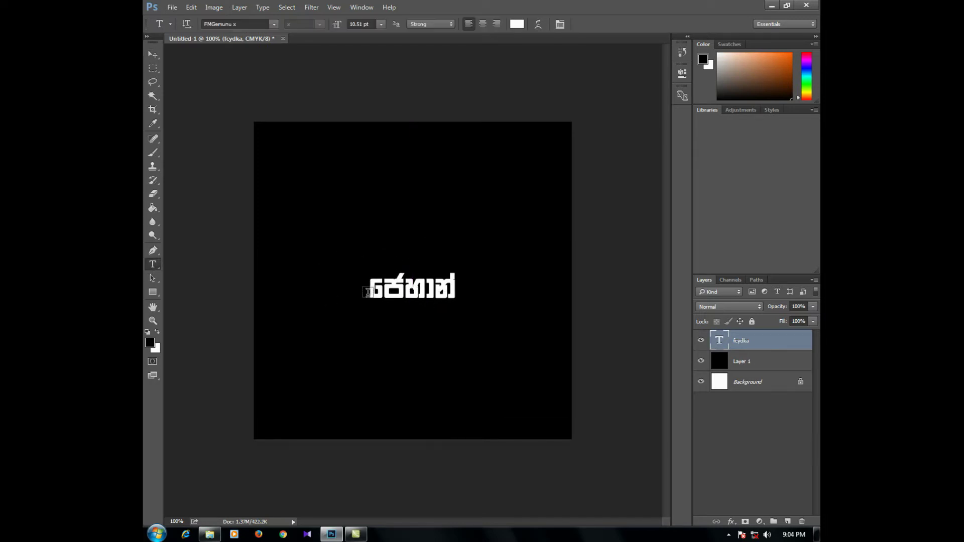
left_click(389, 290)
key("ctrl+a")
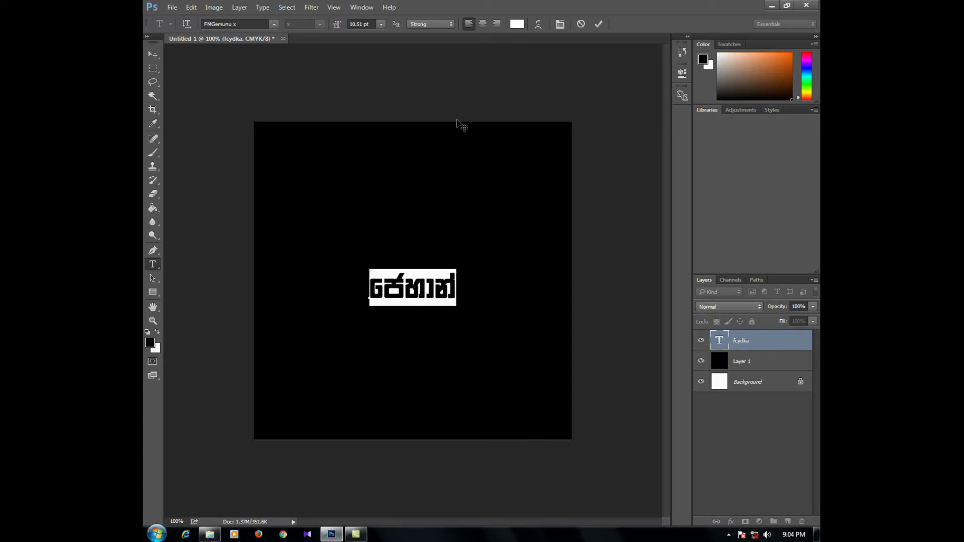
left_click(516, 23)
left_click_drag(359, 153, 482, 274)
left_click(588, 129)
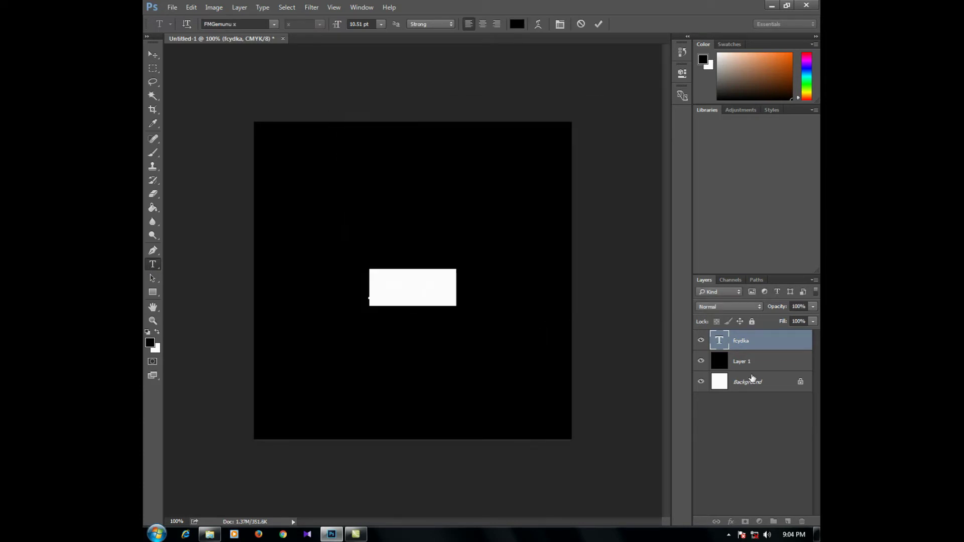
Toggle the Background and black layer visibility to check the black text
left_click(708, 382)
left_click(702, 361)
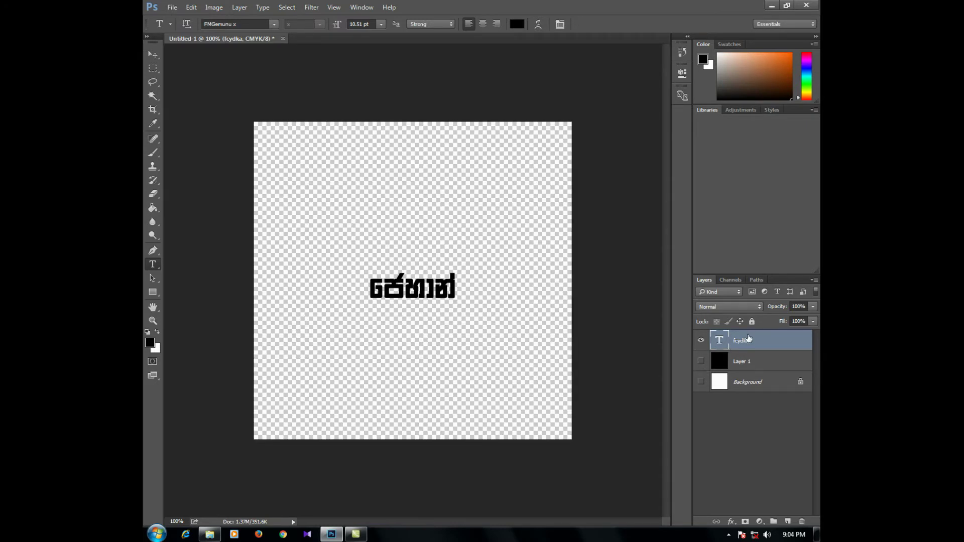
left_click(702, 381)
right_click(755, 347)
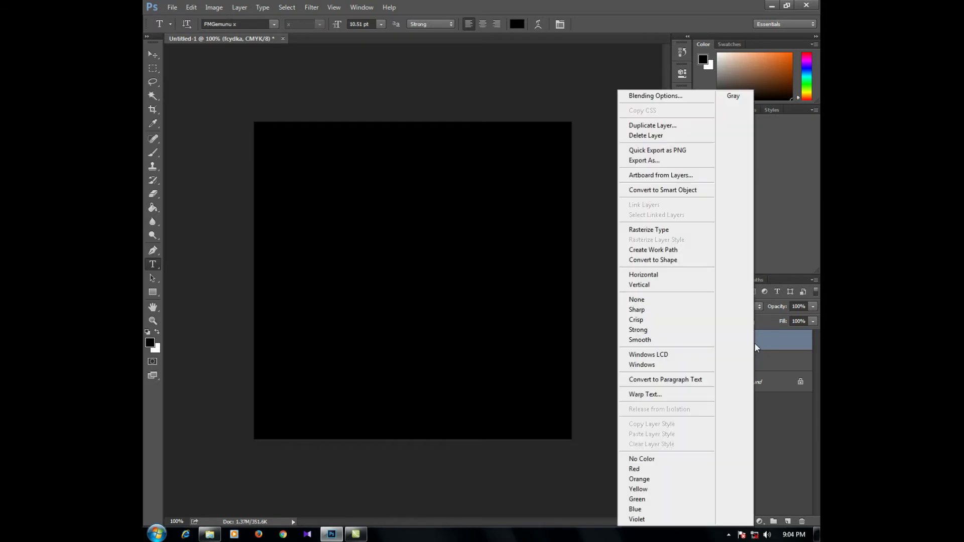
Add a white Stroke to the text layer in Layer Style
left_click(655, 95)
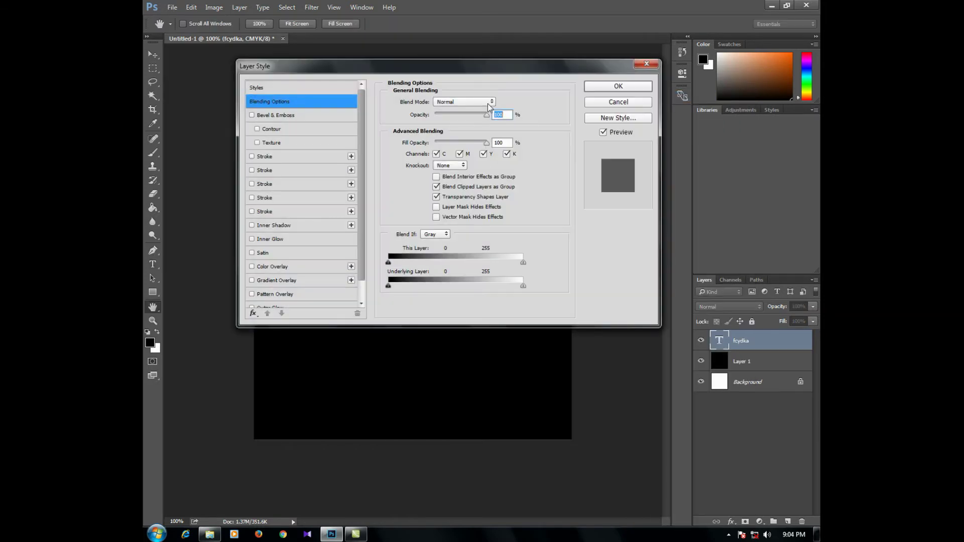
left_click_drag(539, 65, 636, 60)
left_click(474, 125)
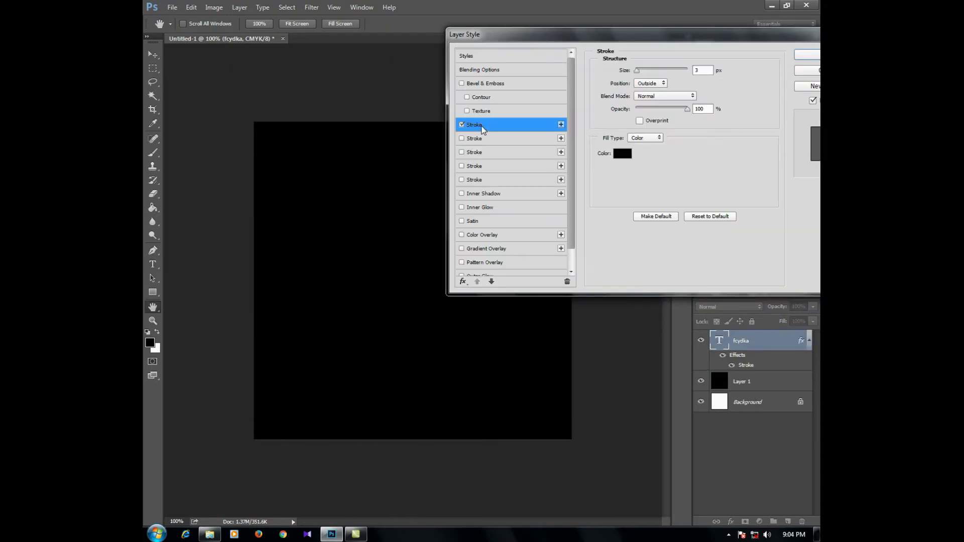
left_click(622, 153)
left_click_drag(434, 176, 314, 121)
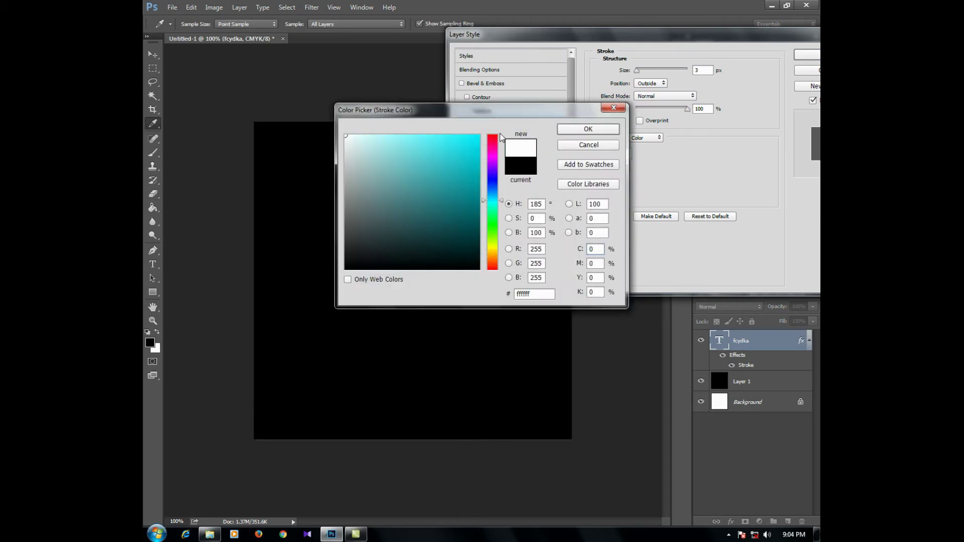
left_click(583, 131)
Thicken the white outline, confirm the layer style, and click through the Layers panel
left_click_drag(652, 36, 702, 28)
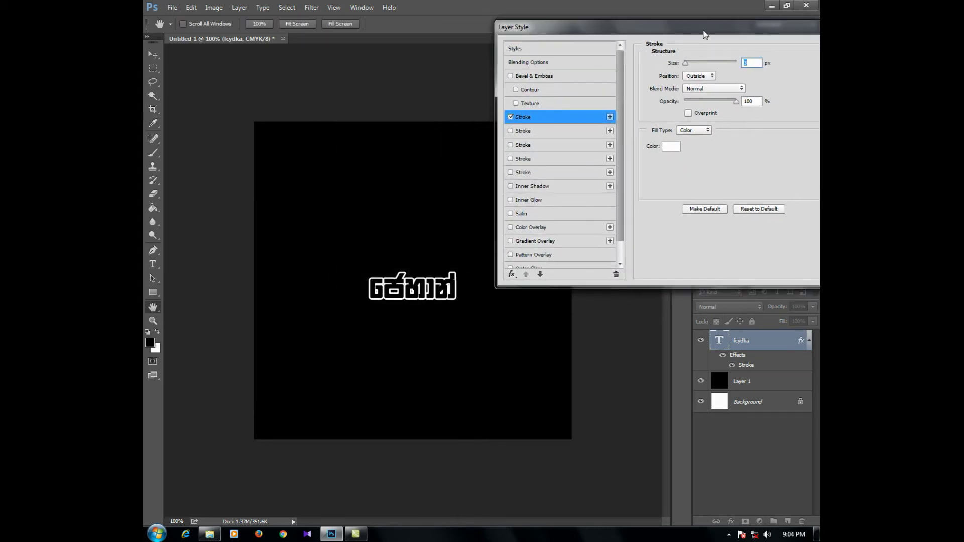
left_click_drag(687, 64, 688, 67)
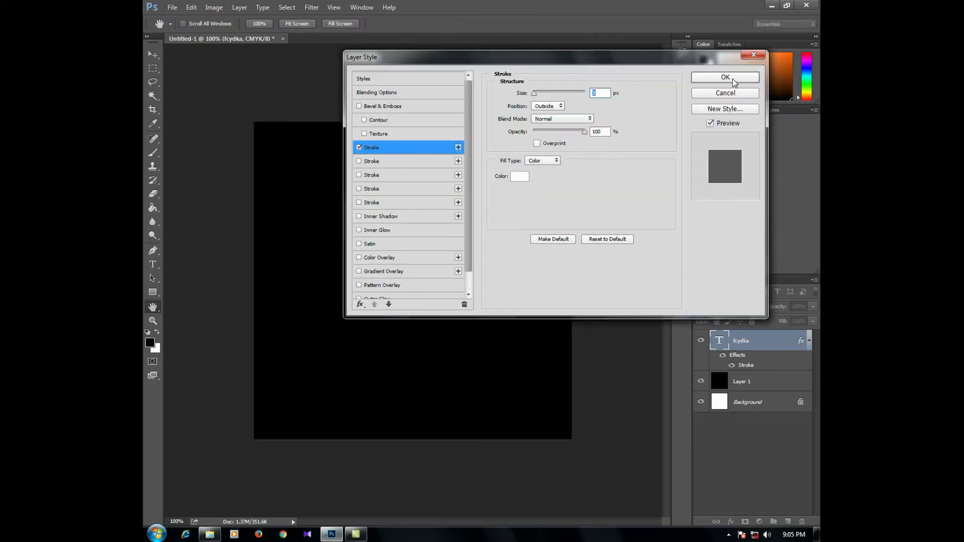
left_click(728, 78)
left_click(716, 376)
left_click(701, 340)
left_click(732, 344)
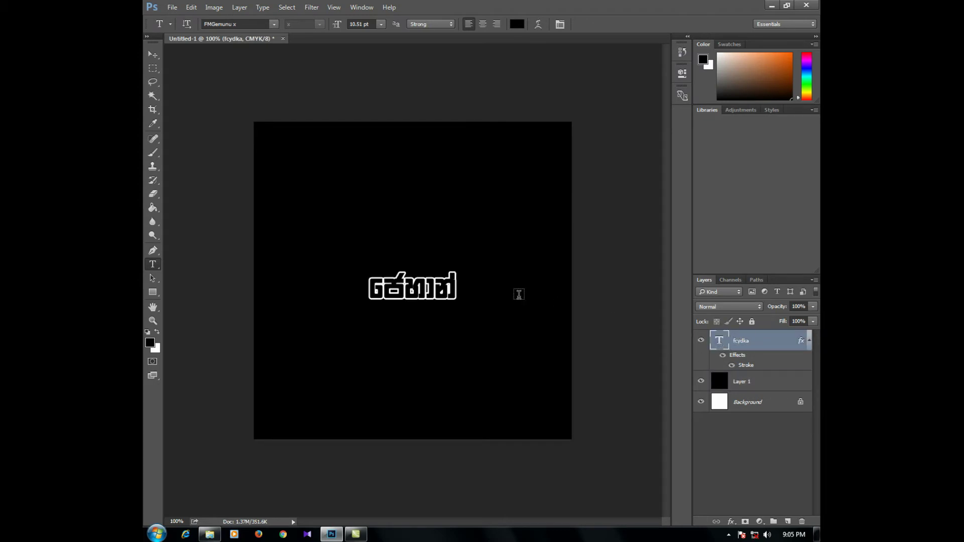
Scale the outlined text to about 150% with Free Transform and recentre it on the black square
left_click(191, 7)
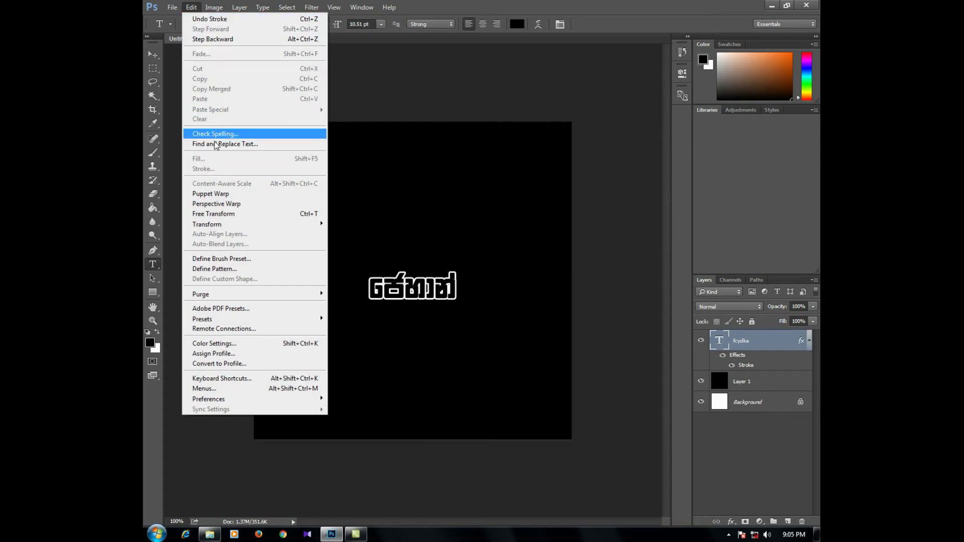
left_click(213, 213)
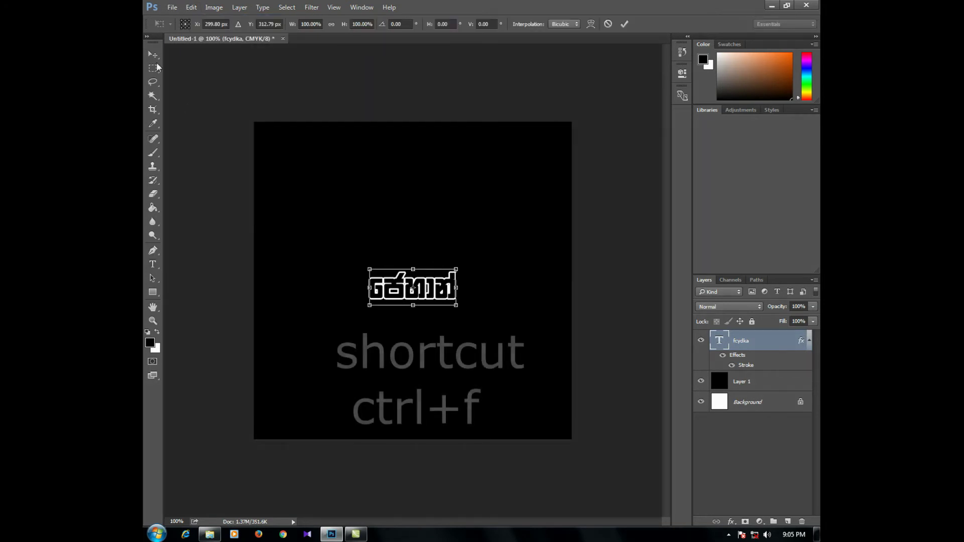
left_click_drag(458, 268, 501, 253)
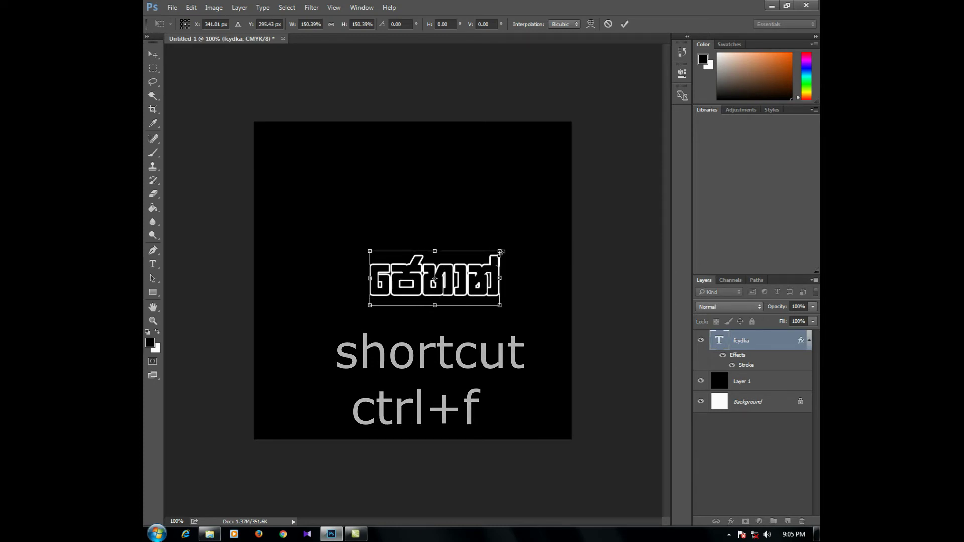
key("Return")
left_click(153, 54)
left_click_drag(443, 277, 420, 283)
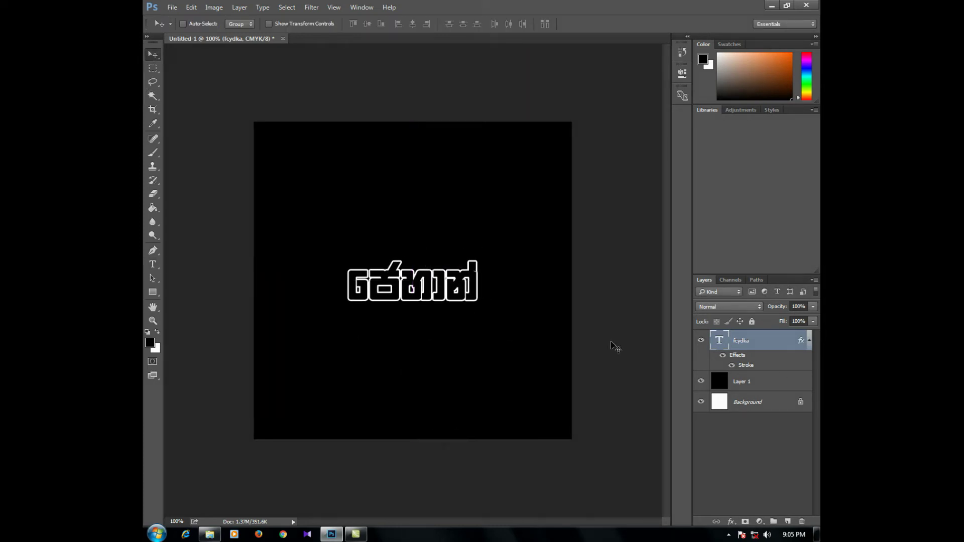
right_click(760, 341)
Raise the Stroke size in Blending Options so the text's white outline is thicker
left_click(658, 96)
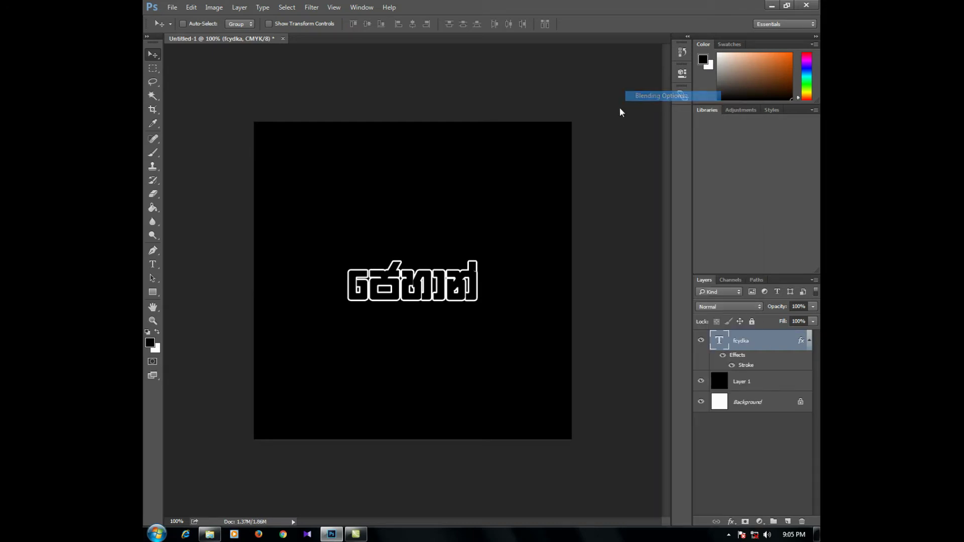
left_click_drag(541, 66, 682, 52)
left_click(558, 145)
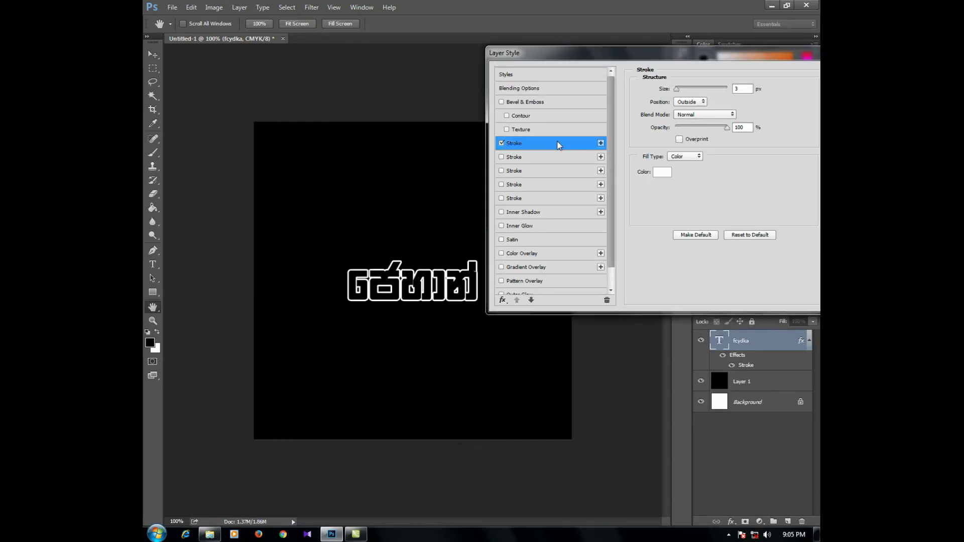
left_click_drag(680, 92, 679, 92)
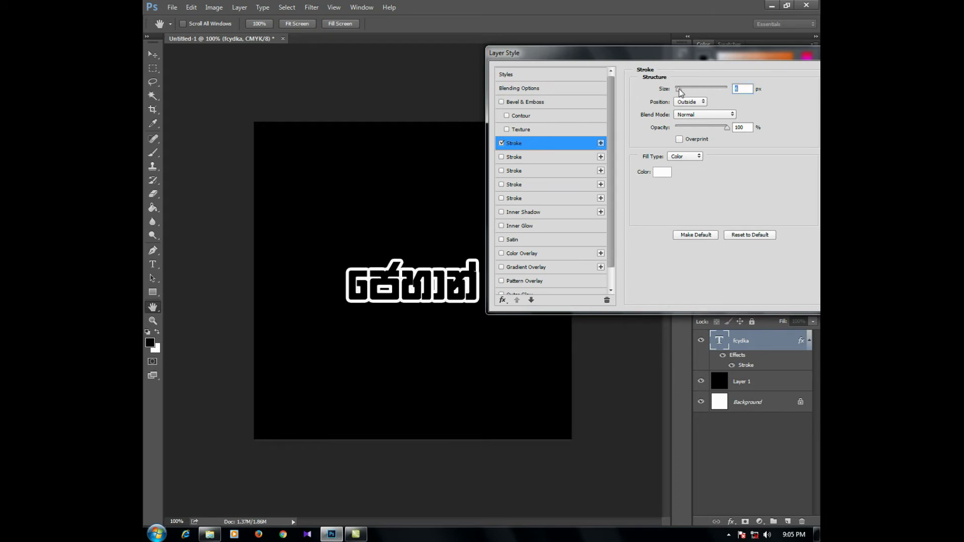
left_click_drag(678, 89, 680, 92)
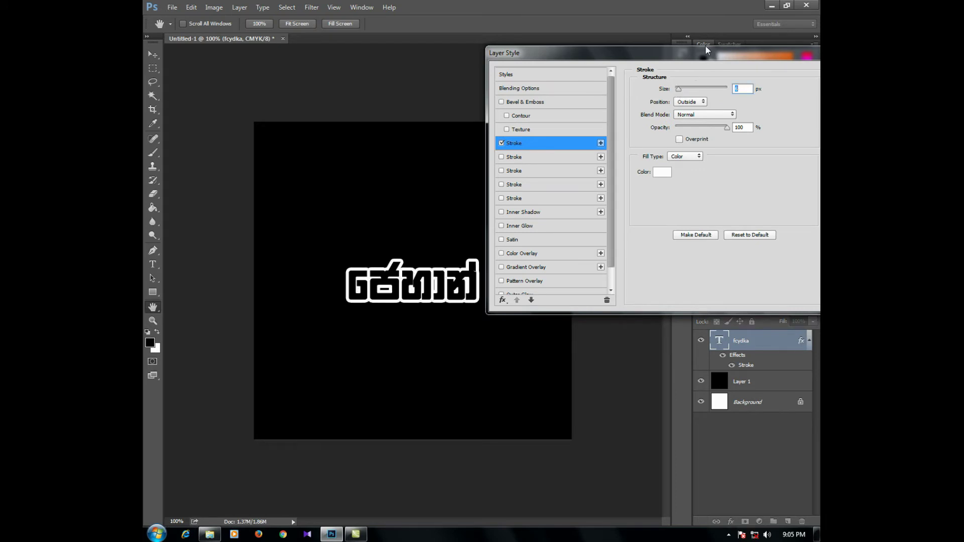
left_click_drag(709, 54, 599, 72)
left_click(770, 95)
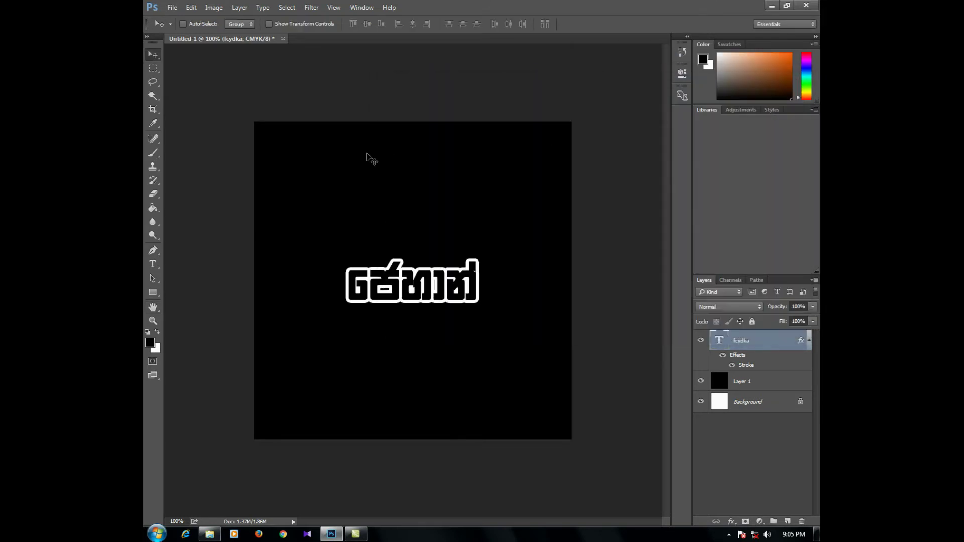
Place the kubiiiiii ant image from the car animat folder onto the canvas
left_click(771, 5)
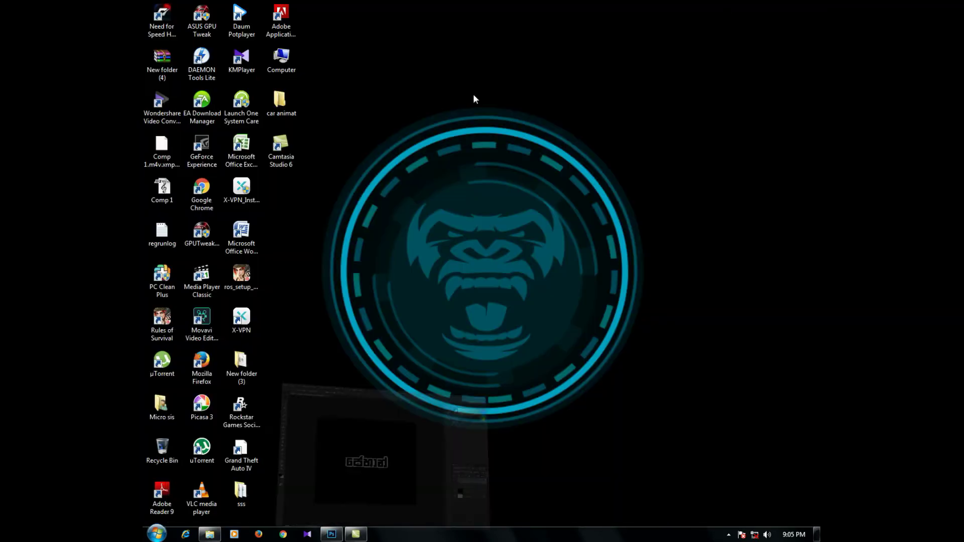
double_click(280, 100)
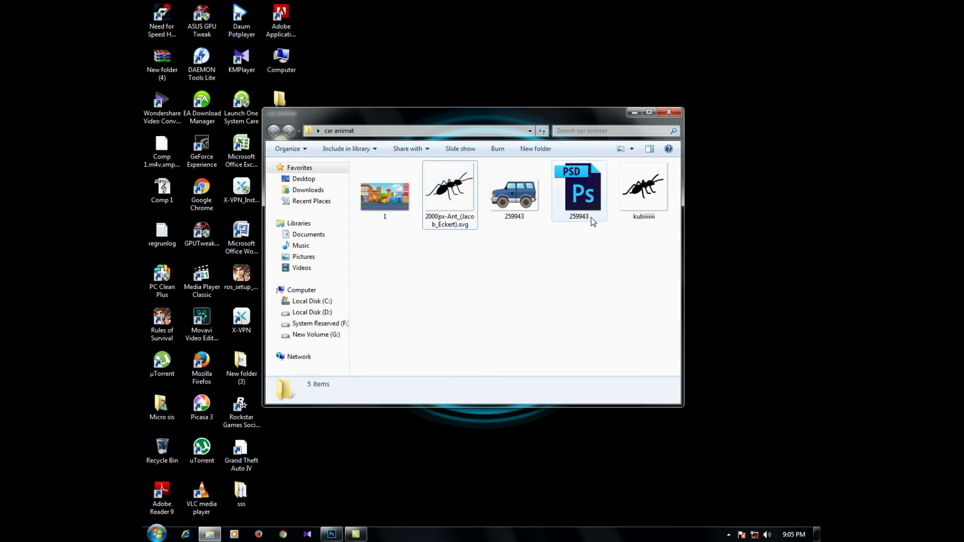
mouse_move(659, 191)
left_mouse_down()
mouse_move(330, 538)
mouse_move(323, 341)
left_mouse_up()
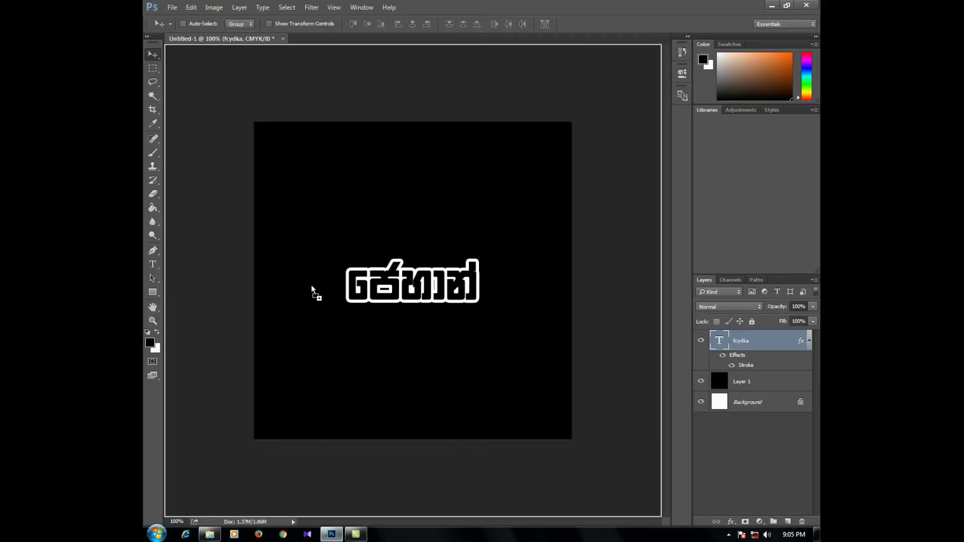
left_click_drag(311, 291, 321, 243)
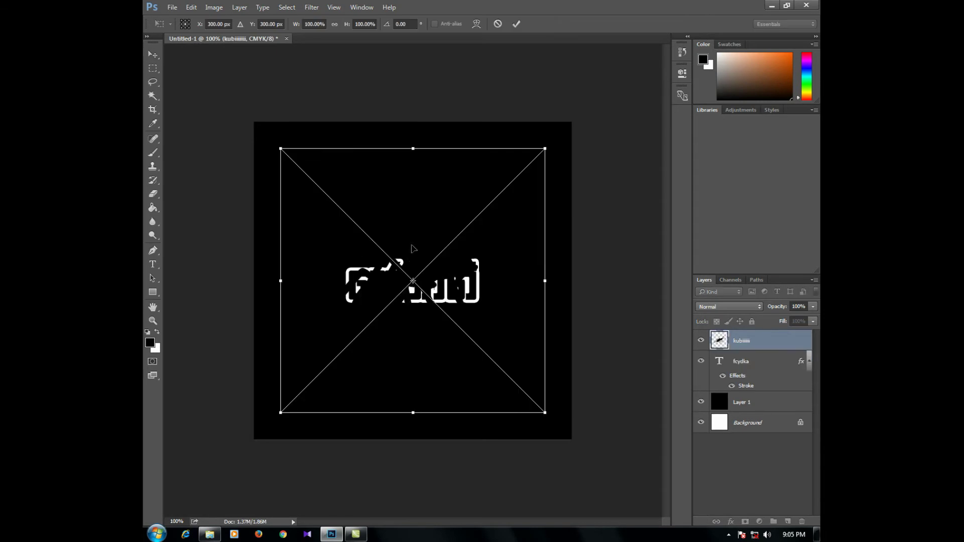
key("Return")
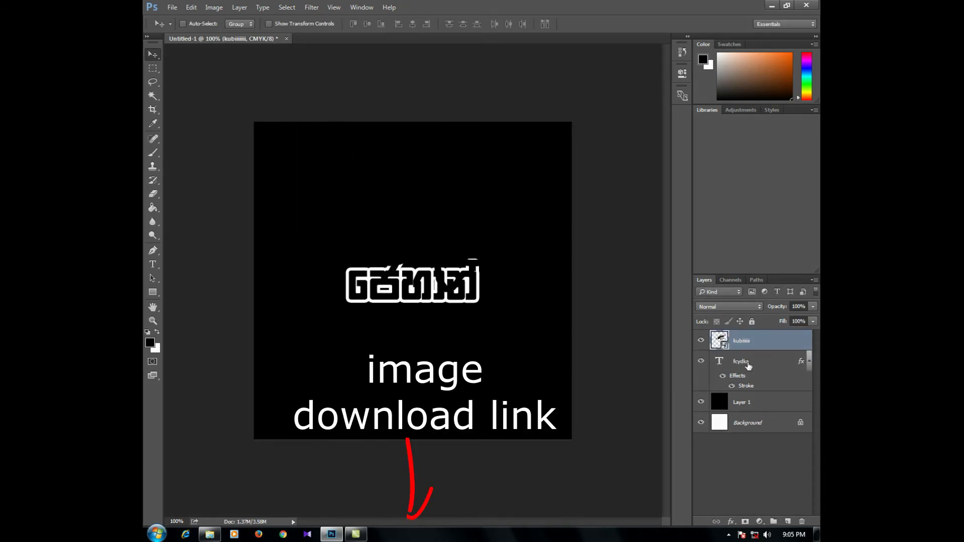
Hide Layer 1 and the Background layer to see the ant
left_click(700, 402)
left_click(701, 423)
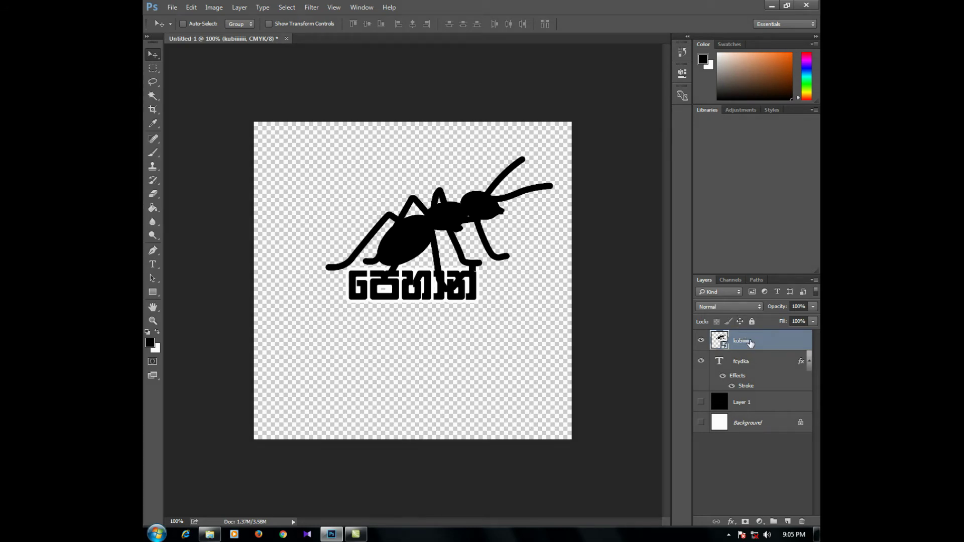
right_click(750, 341)
Show the black square layer again and rasterize the ant layer
left_click(781, 338)
left_click(701, 401)
right_click(761, 344)
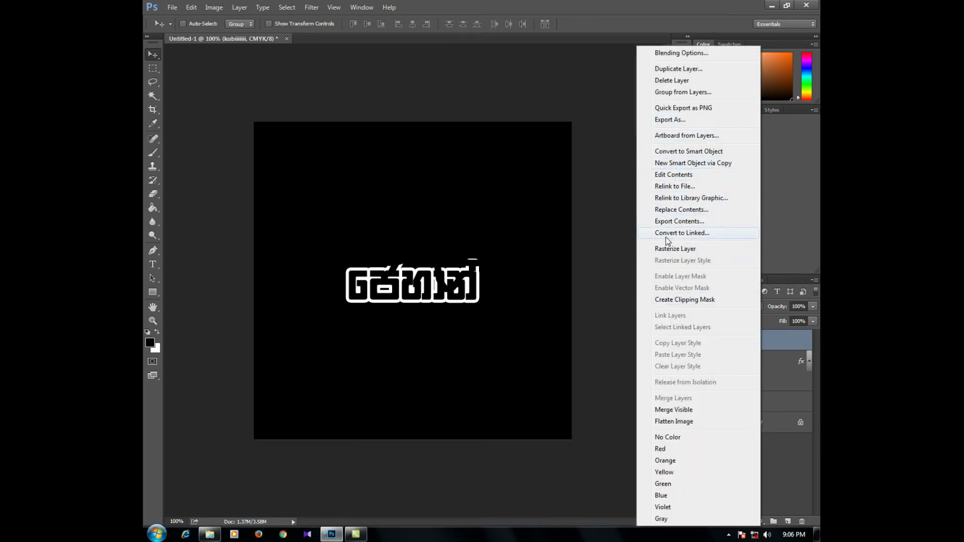
left_click(670, 249)
Give the ant a 6 px white Stroke outline in Blending Options
right_click(745, 340)
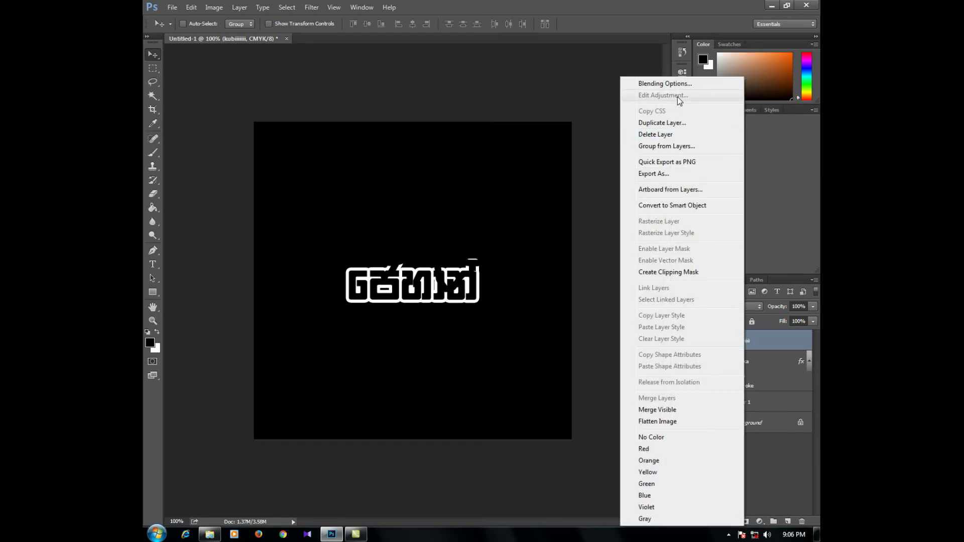
left_click(648, 84)
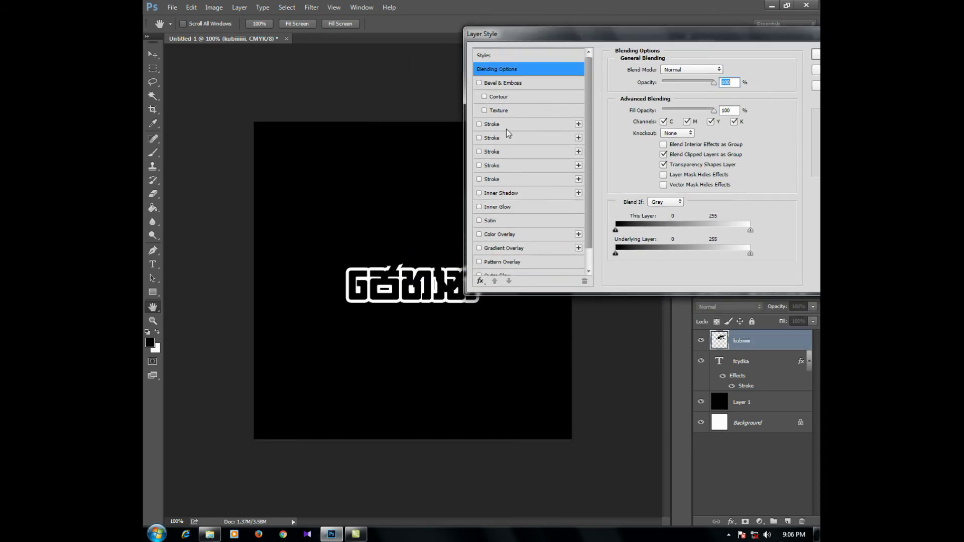
left_click(505, 126)
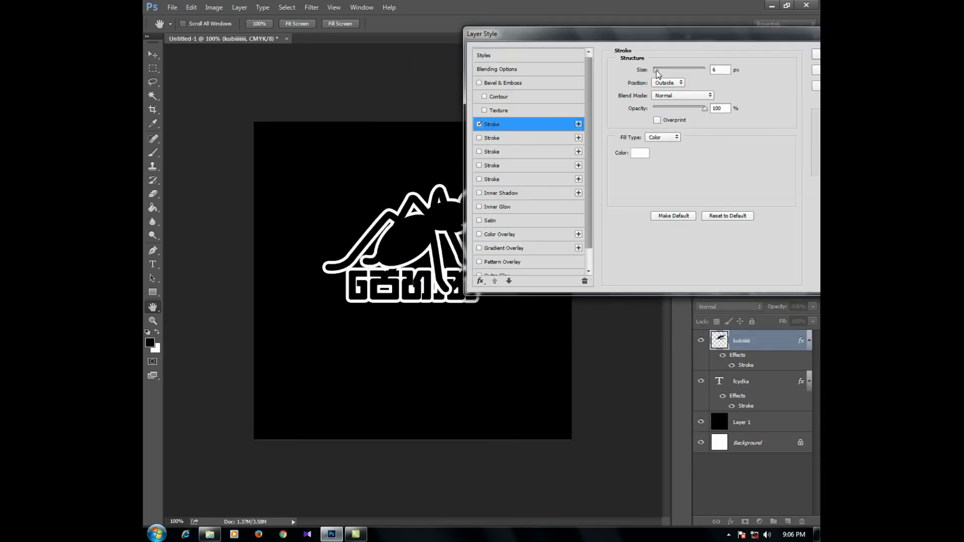
left_click_drag(672, 51, 520, 91)
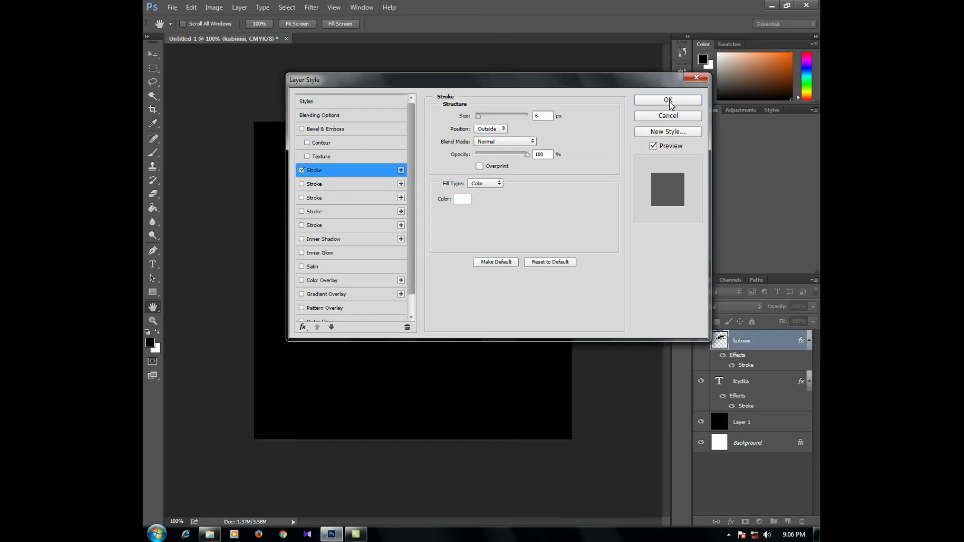
left_click(668, 100)
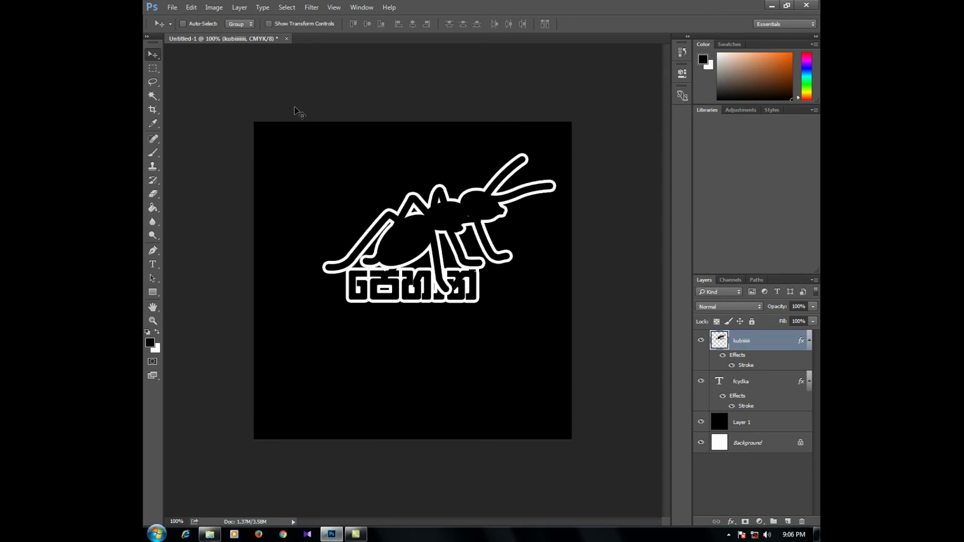
left_click(191, 8)
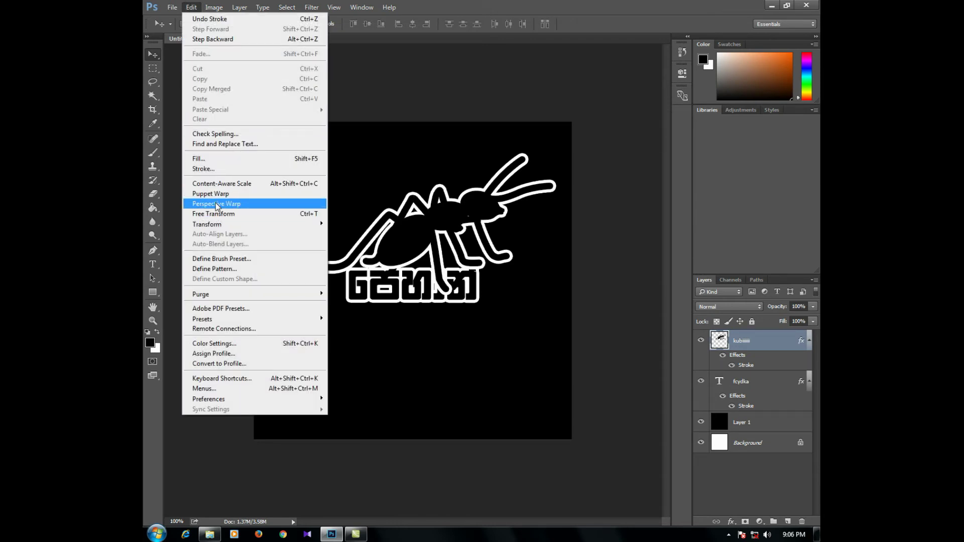
Scale the outlined ant to about 20% and perch it on the Sinhala text's right side
left_click(221, 215)
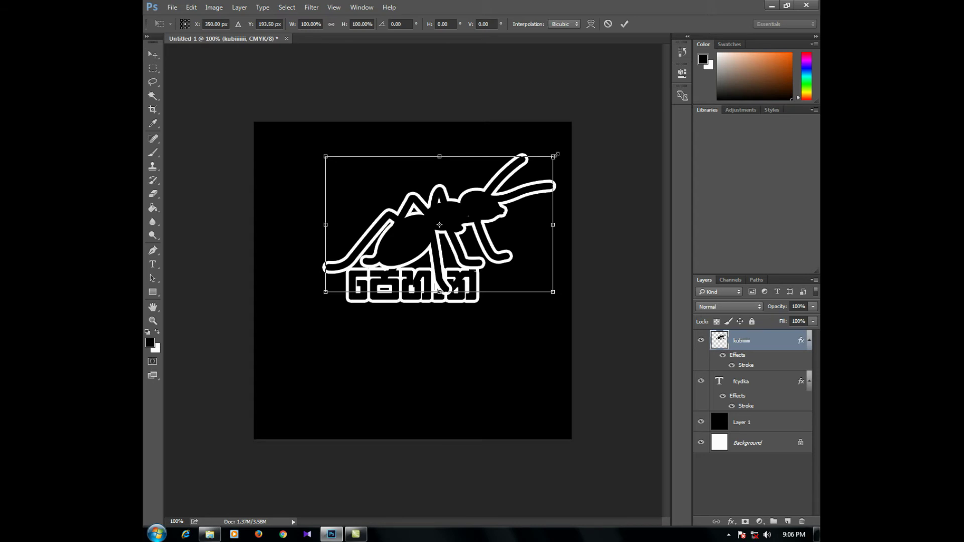
mouse_move(555, 155)
left_mouse_down()
mouse_move(394, 251)
mouse_move(478, 254)
mouse_move(469, 243)
left_mouse_up()
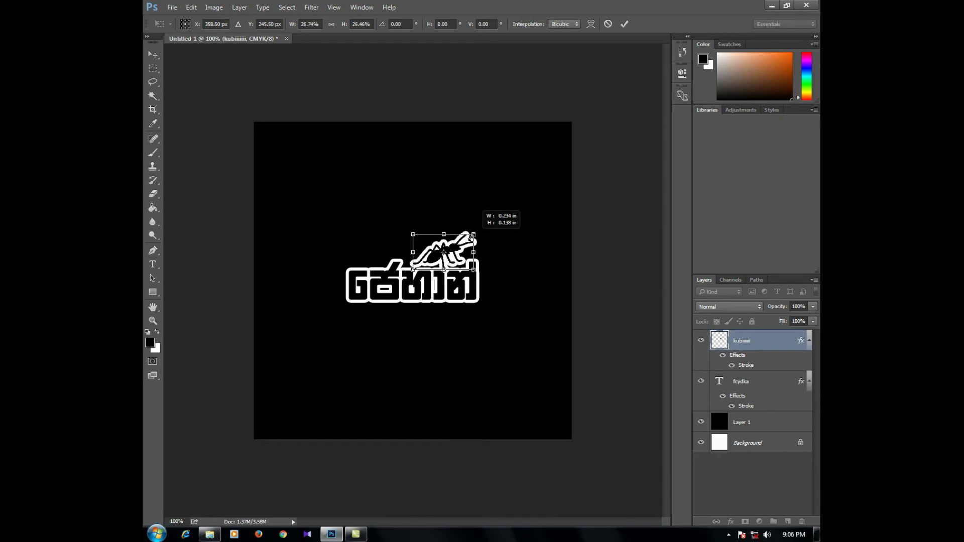
left_click_drag(458, 258, 464, 259)
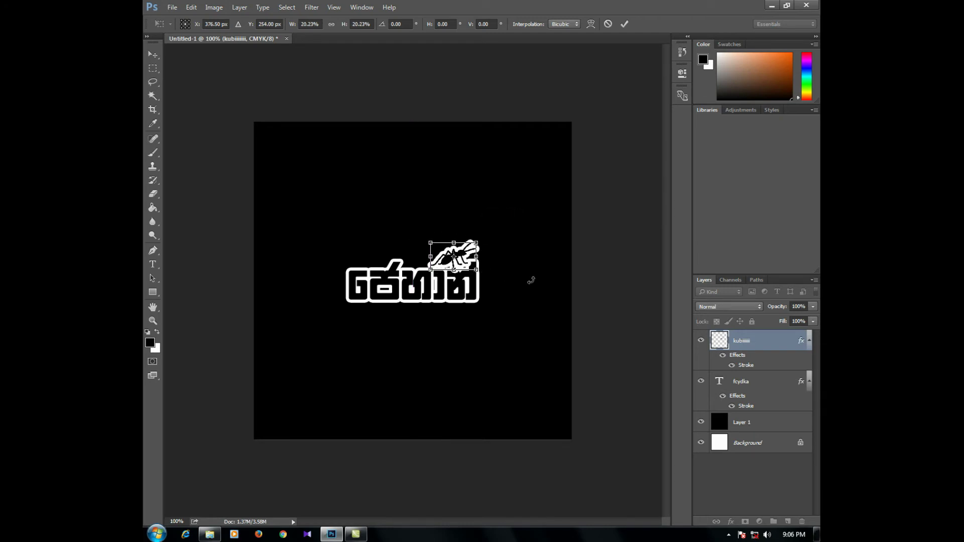
key("Return")
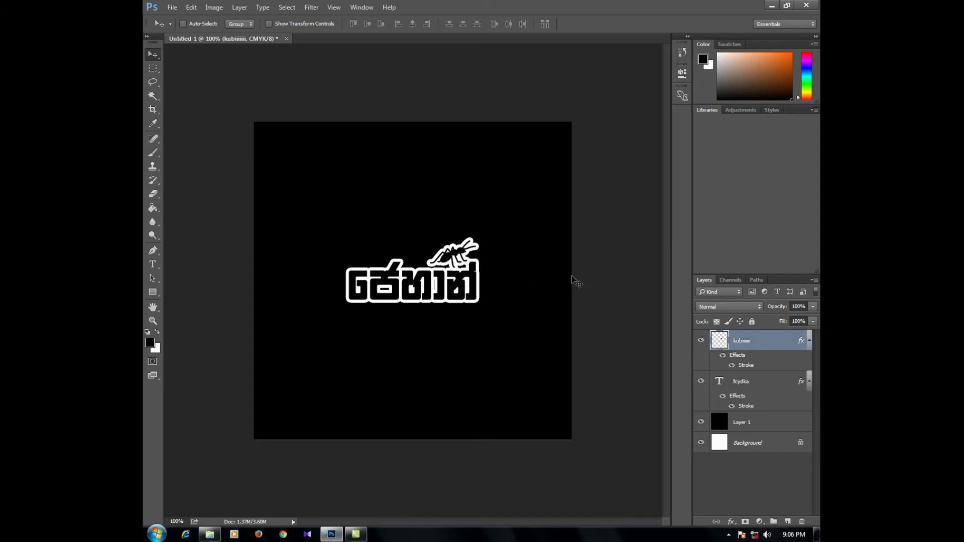
Lower the Stroke size in the ant layer's Blending Options for a thinner white outline
right_click(767, 340)
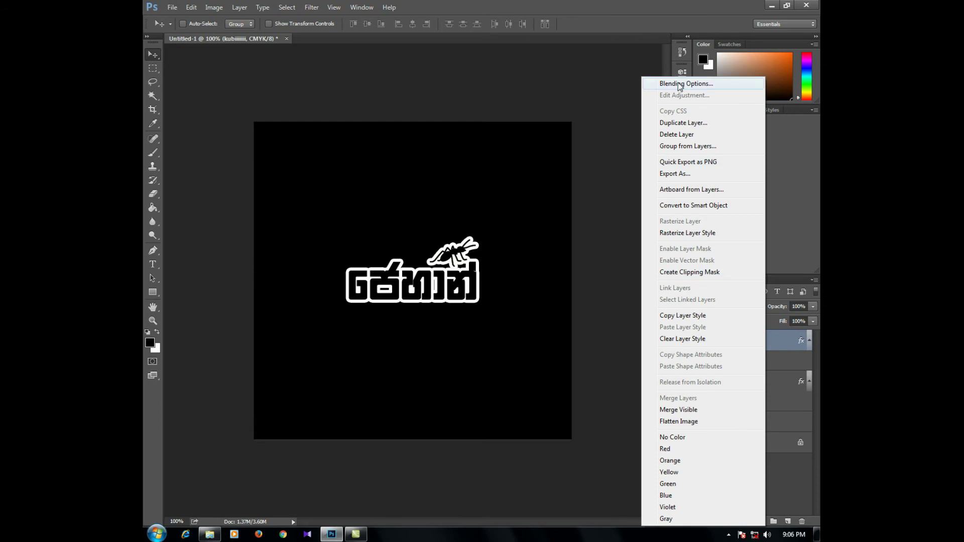
left_click(682, 83)
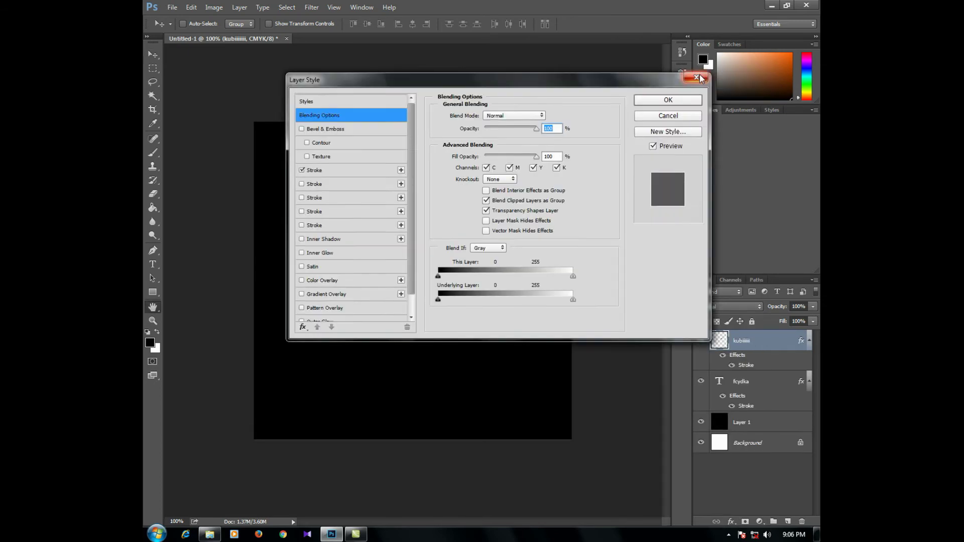
left_click_drag(471, 83, 679, 43)
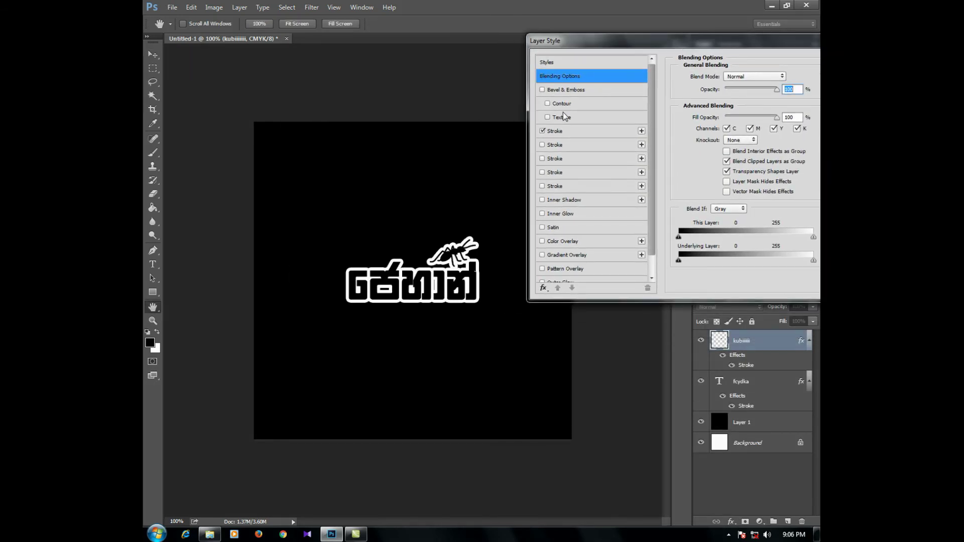
left_click(559, 131)
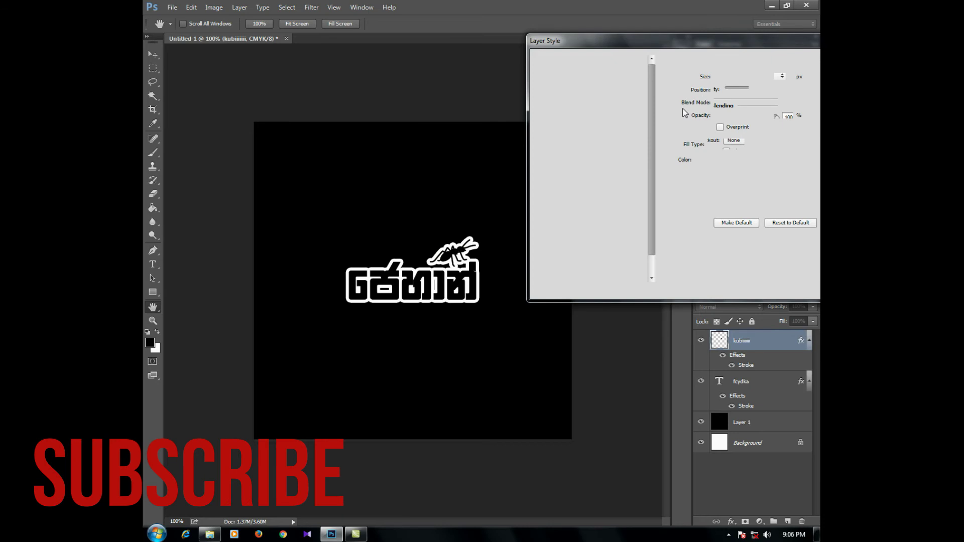
left_click_drag(719, 76, 717, 76)
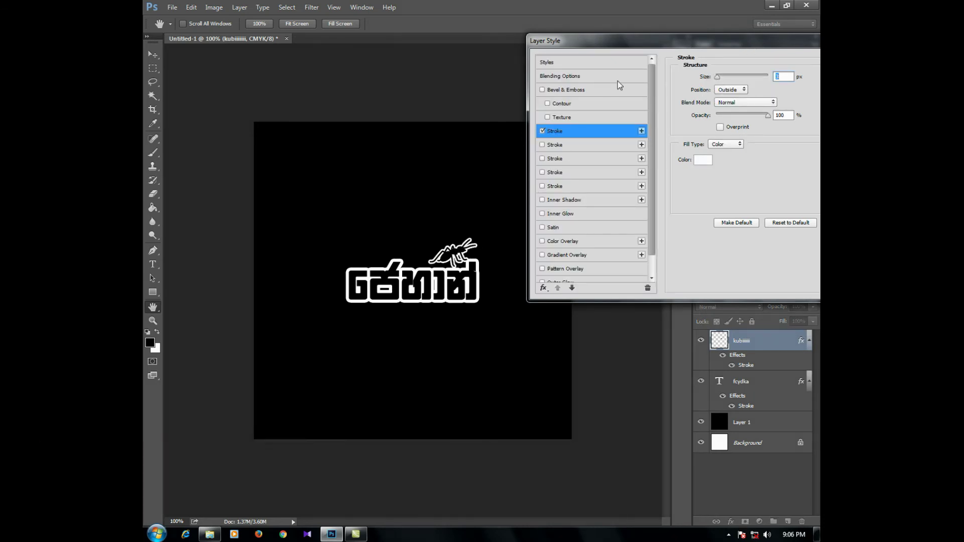
left_click(687, 123)
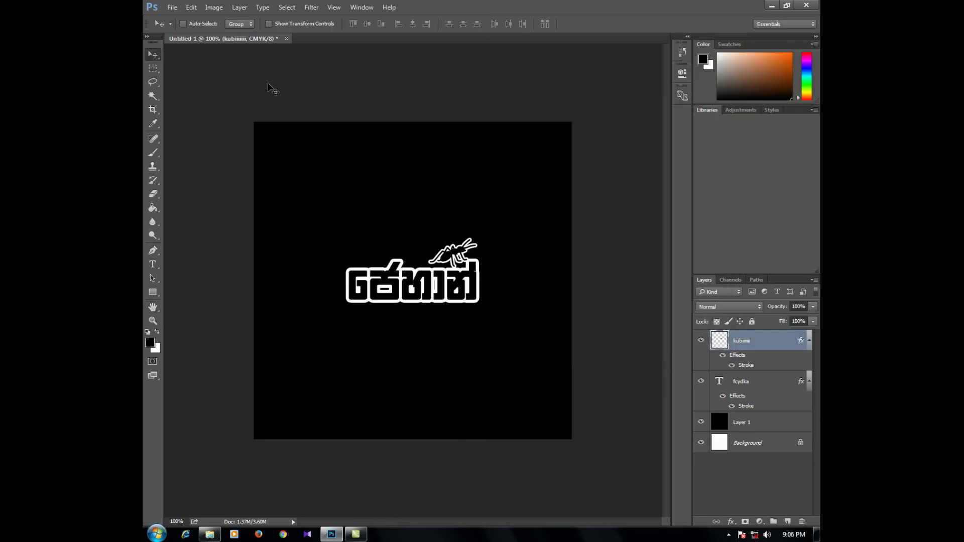
Scale the ant to about 79% and nudge it down onto the top of the letters
left_click(445, 185)
key("ctrl+t")
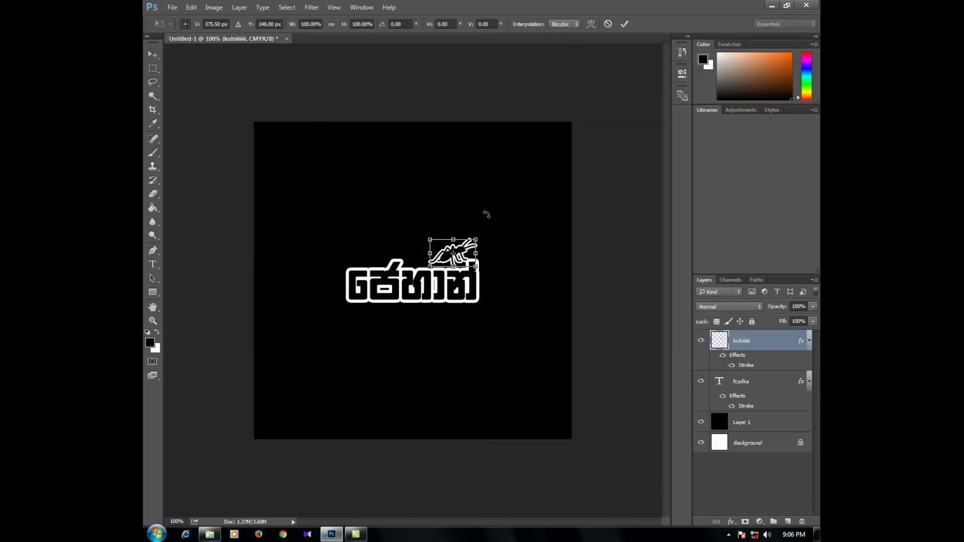
mouse_move(480, 237)
left_mouse_down()
mouse_move(455, 251)
mouse_move(475, 221)
left_mouse_up()
key("Down")
key("Down")
key("Down")
key("Down")
key("Down")
key("Down")
key("Down")
key("Down")
key("Down")
key("Down")
key("Down")
key("Down")
key("Down")
key("Down")
key("Right")
key("Right")
key("Down")
key("Down")
key("Down")
key("Down")
key("Return")
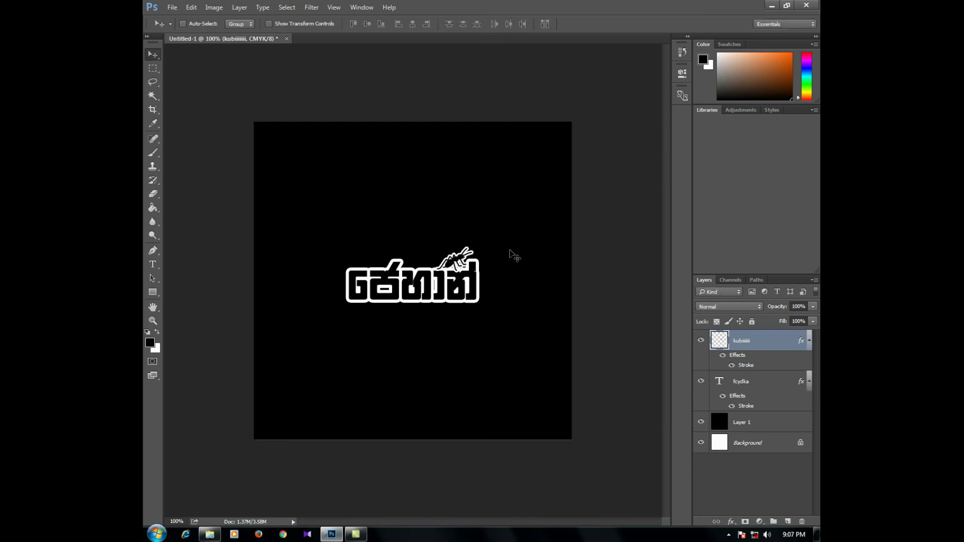
left_click_drag(435, 238, 436, 229)
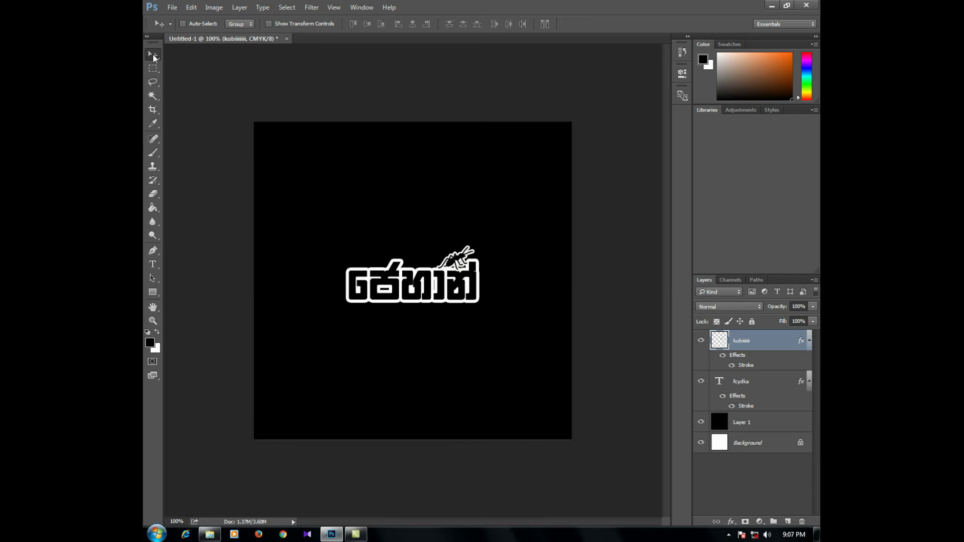
key("alt")
key("alt")
Alt-drag a copy of the ant to the left and scale the copy to about 70%
left_click_drag(453, 262, 420, 261)
key("ctrl+t")
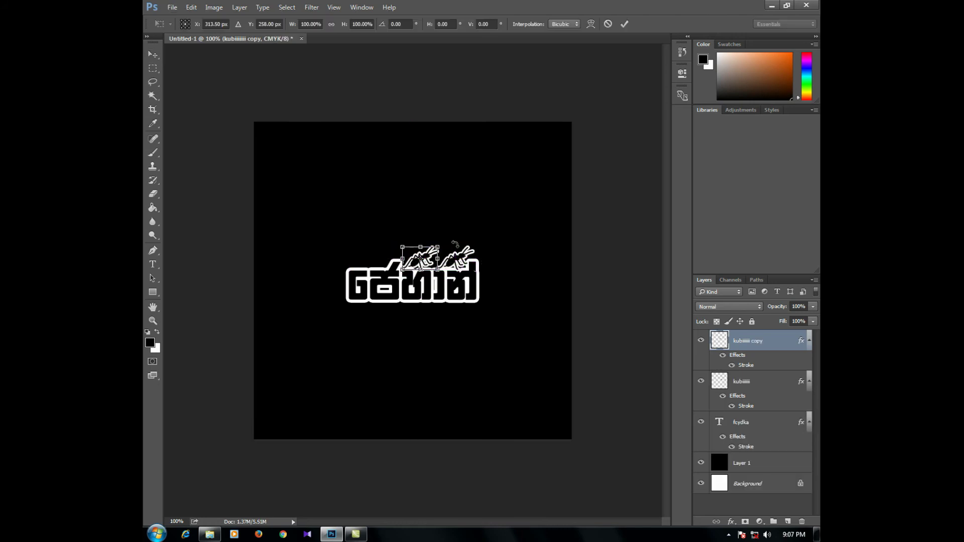
left_click_drag(440, 242, 425, 255)
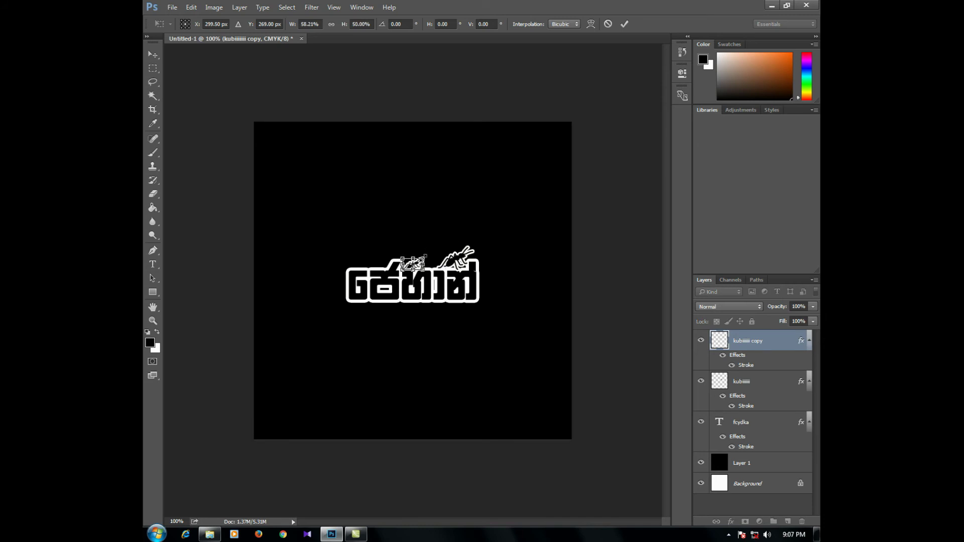
key("Return")
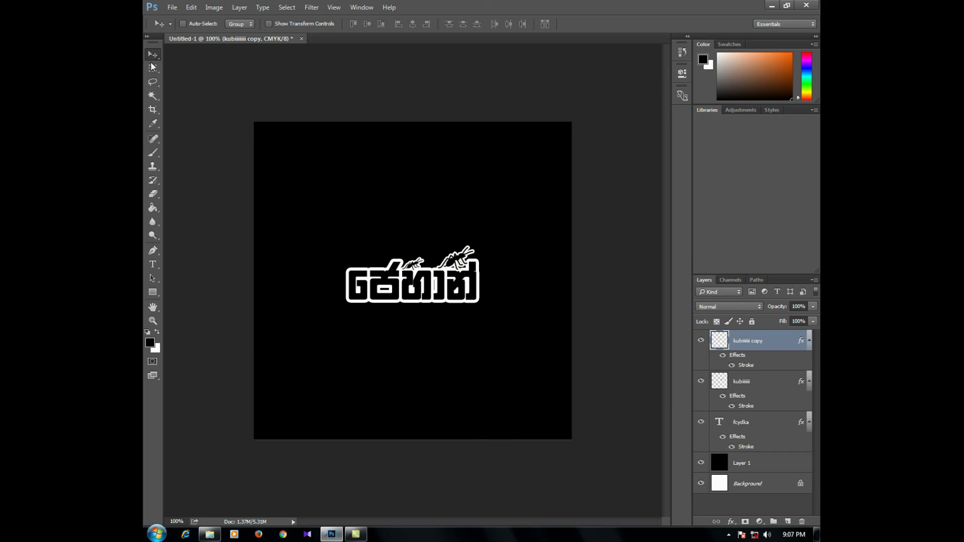
left_click(734, 389)
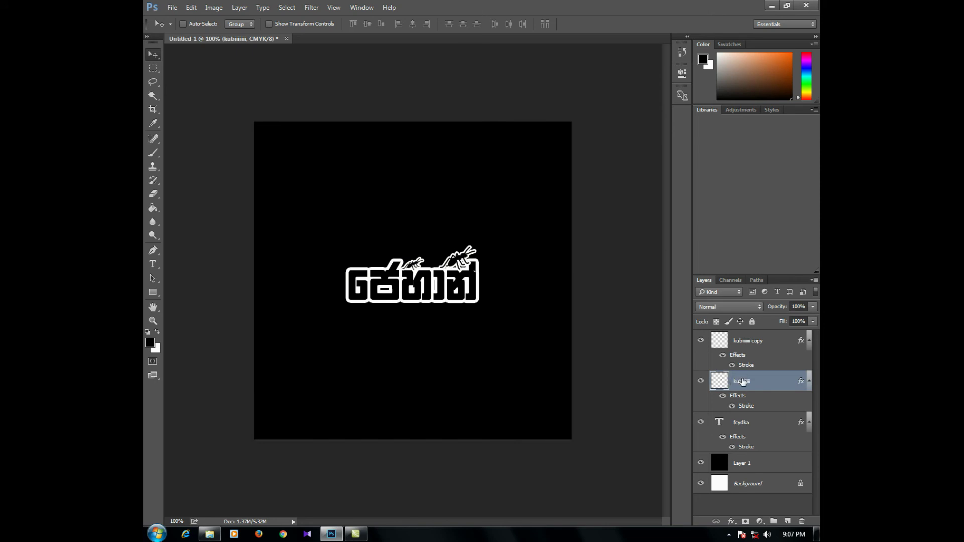
left_click(754, 347)
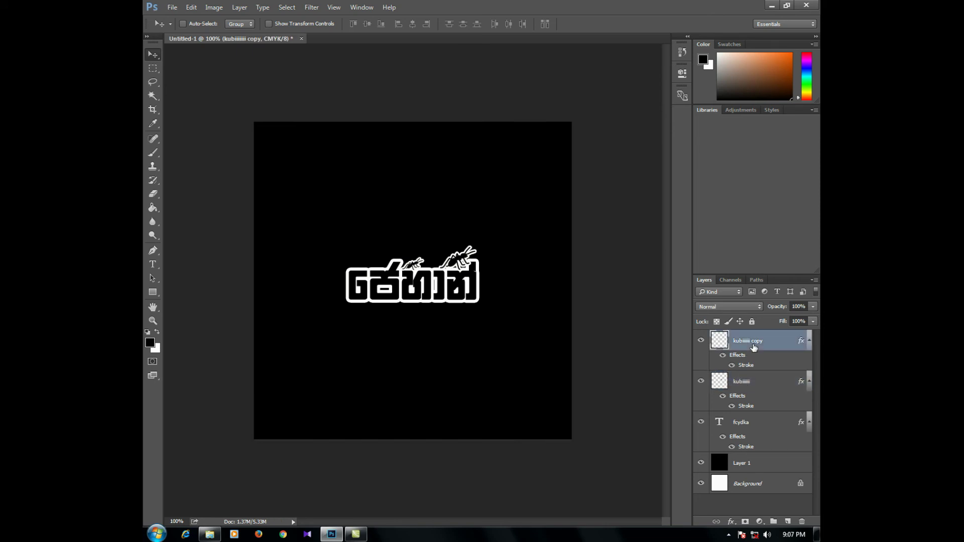
Collapse the effects lists on the ant and text layers and select the text layer
left_click(809, 341)
left_click(809, 361)
left_click(809, 382)
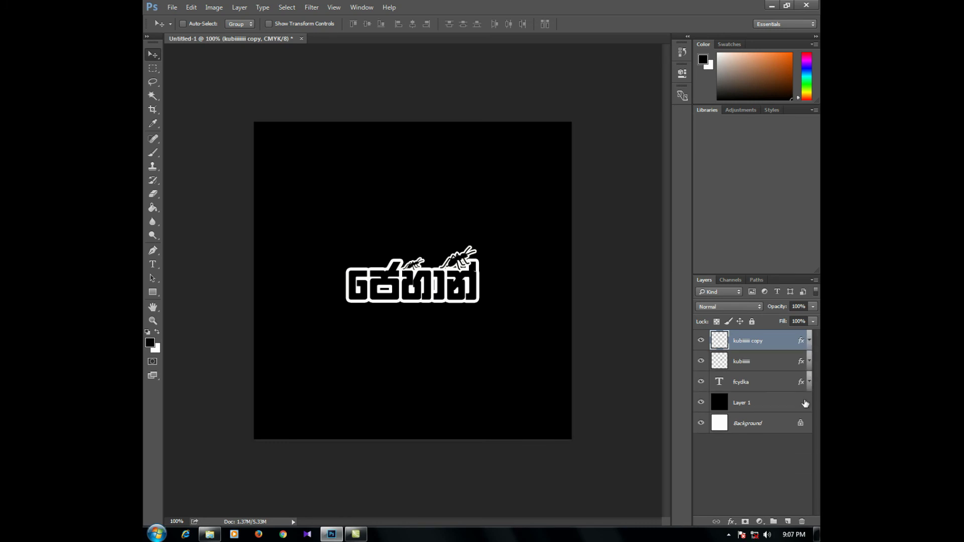
left_click(768, 389, "shift")
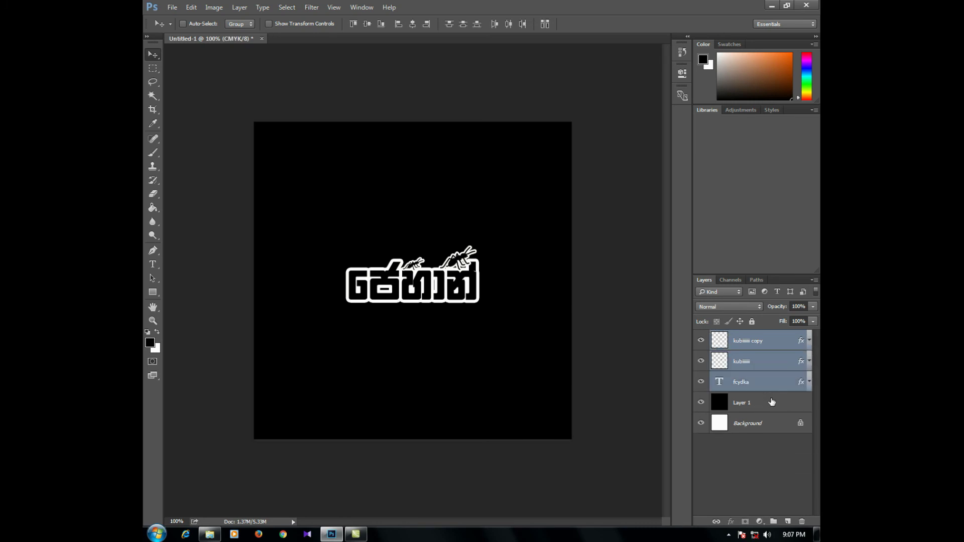
right_click(766, 389)
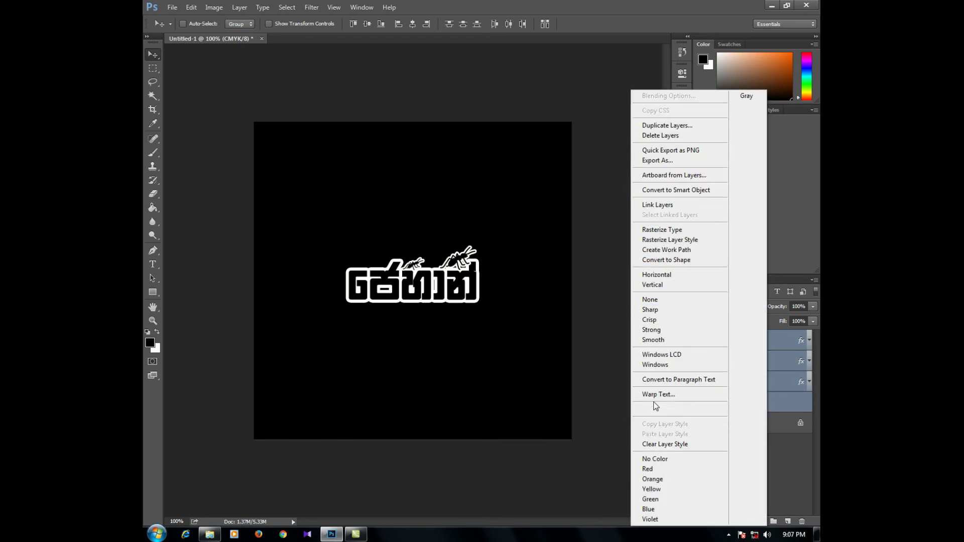
left_click(776, 375)
Rasterize the Sinhala type layer
double_click(761, 386)
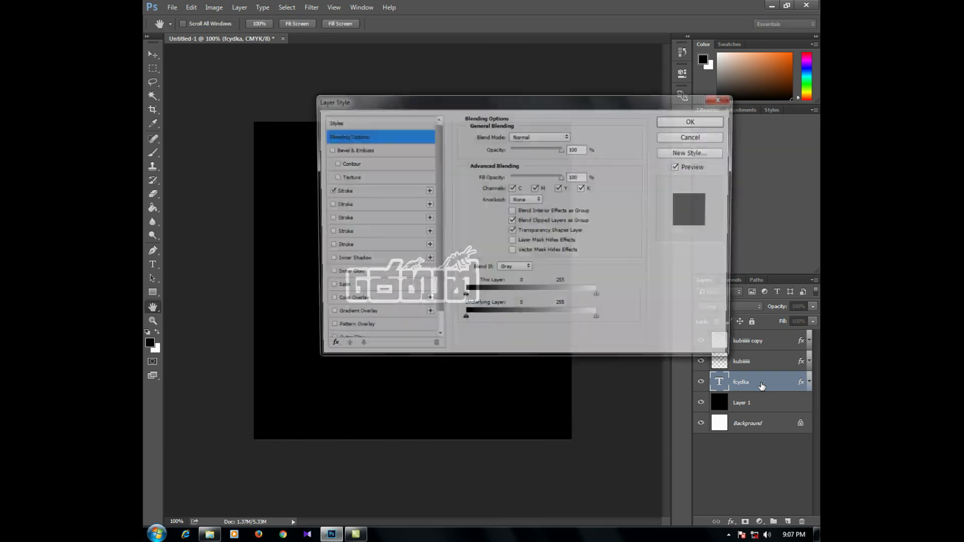
left_click(735, 96)
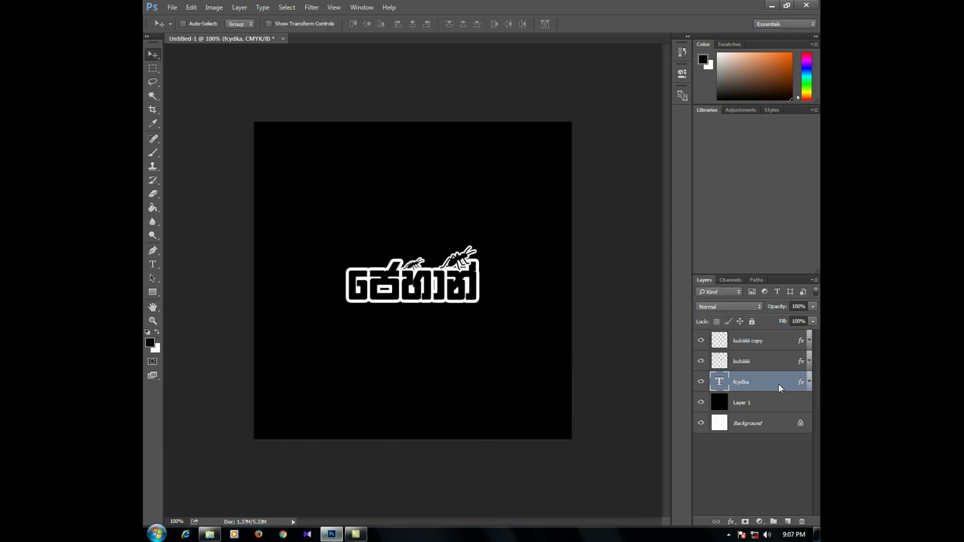
right_click(778, 386)
left_click(704, 230)
Merge the rasterized text and both ant layers into a single layer
left_click(746, 361, "shift")
left_click(753, 341, "shift")
right_click(752, 340)
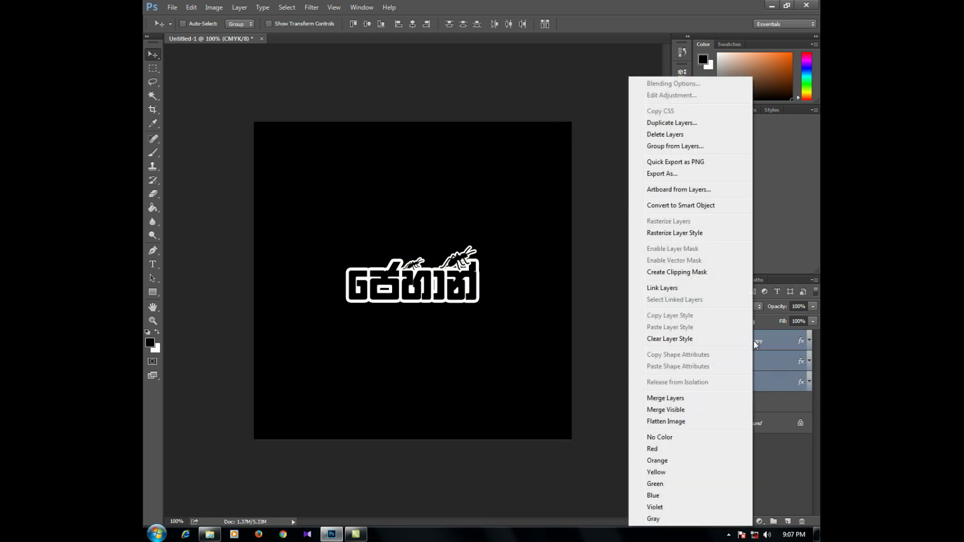
left_click(670, 398)
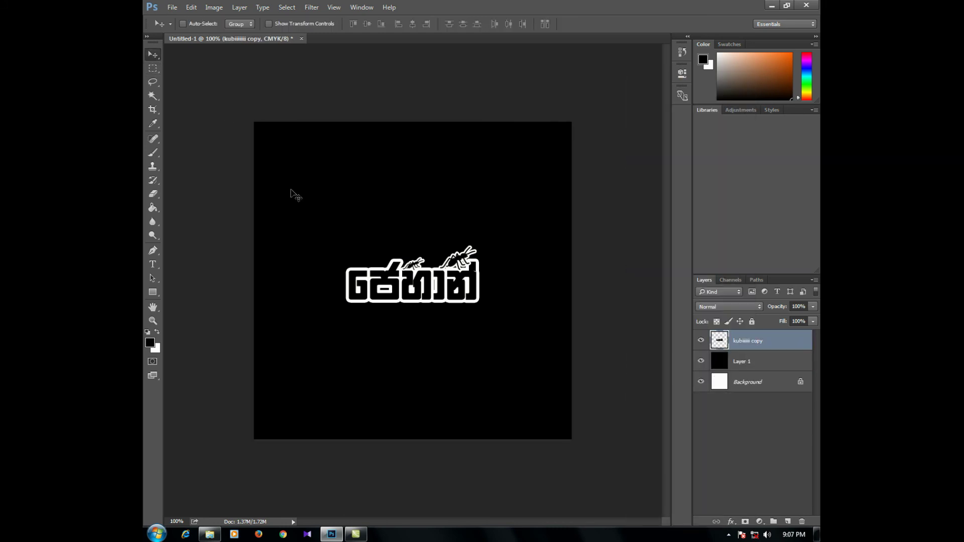
Move the merged logo up and right and enlarge it
mouse_move(359, 304)
left_mouse_down()
mouse_move(431, 292)
mouse_move(367, 300)
left_mouse_up()
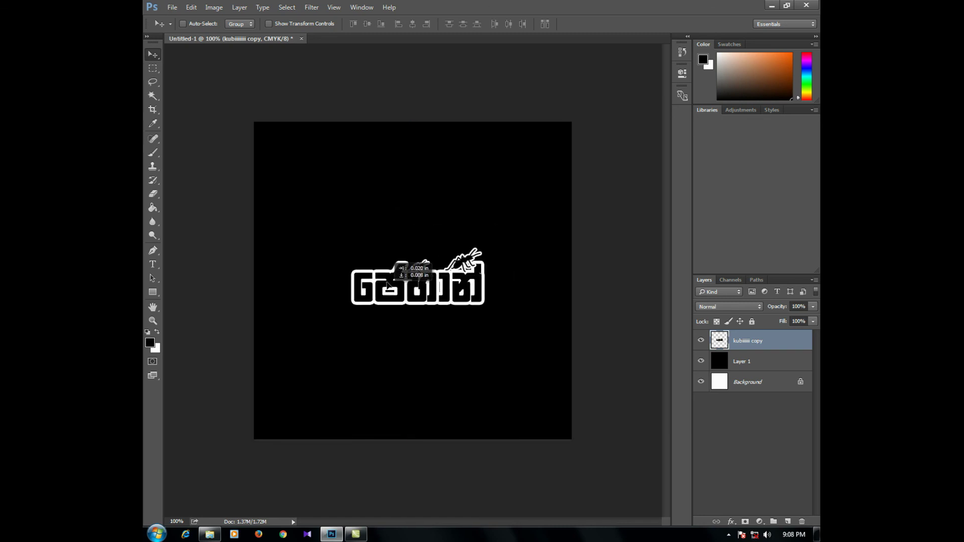
key("ctrl+t")
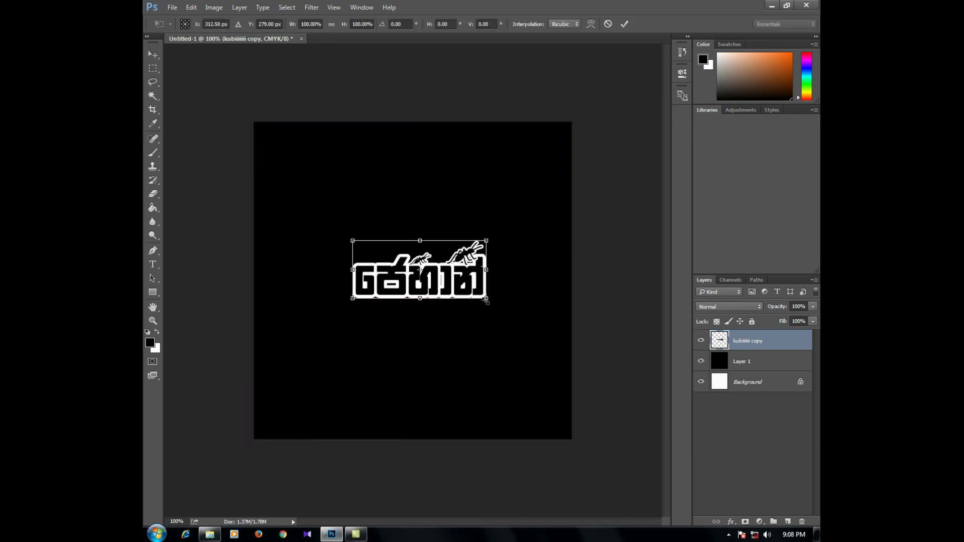
left_click_drag(486, 298, 523, 337)
key("Return")
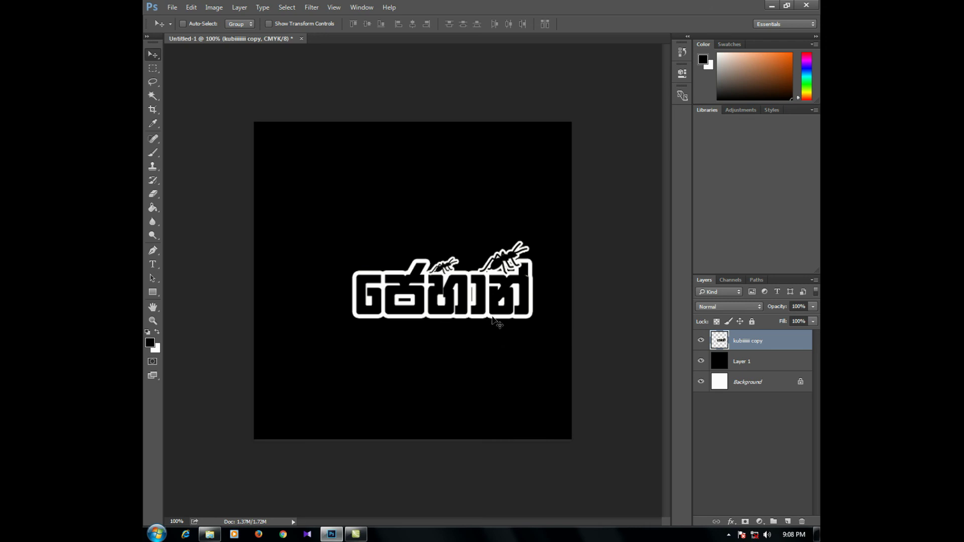
Shrink the logo to about 78% and centre it on the black square
left_click_drag(475, 298, 450, 287)
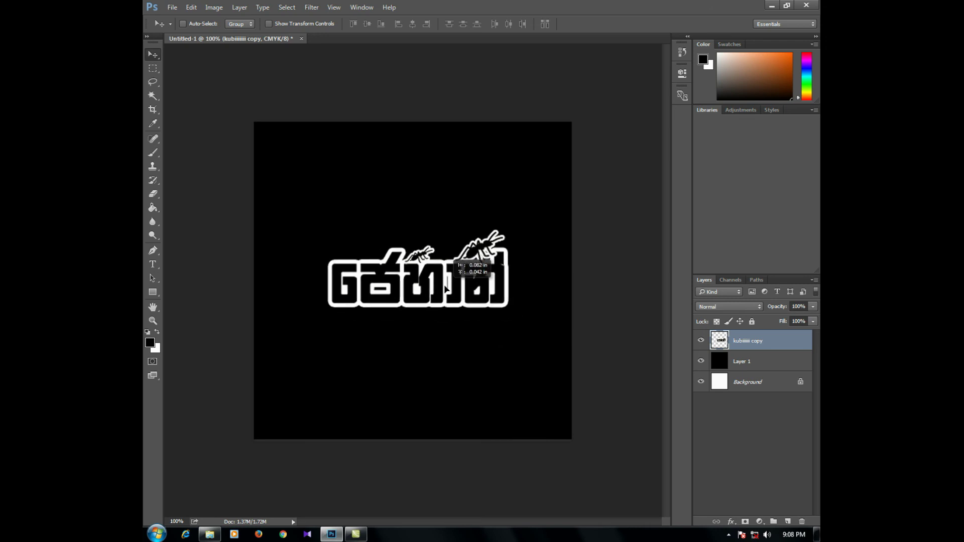
key("ctrl+t")
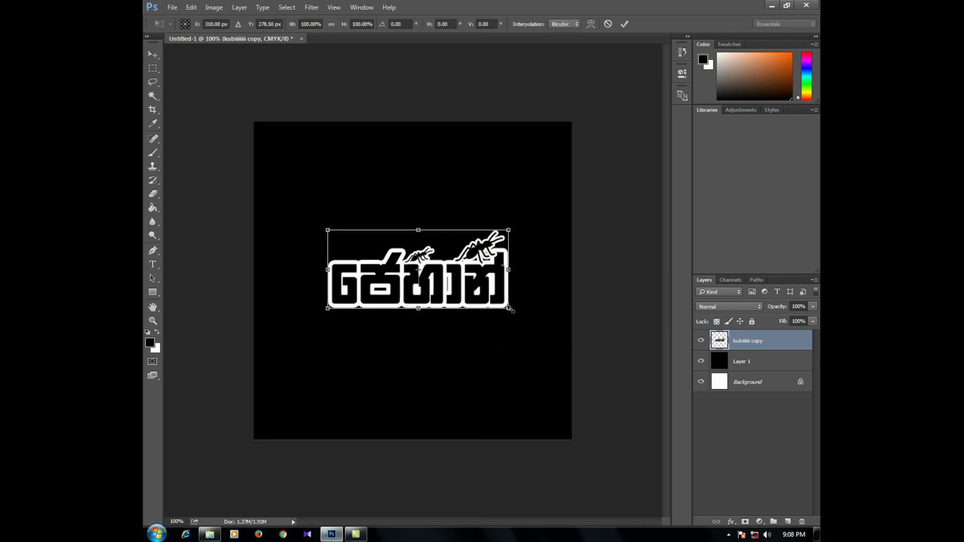
left_click_drag(509, 308, 469, 289)
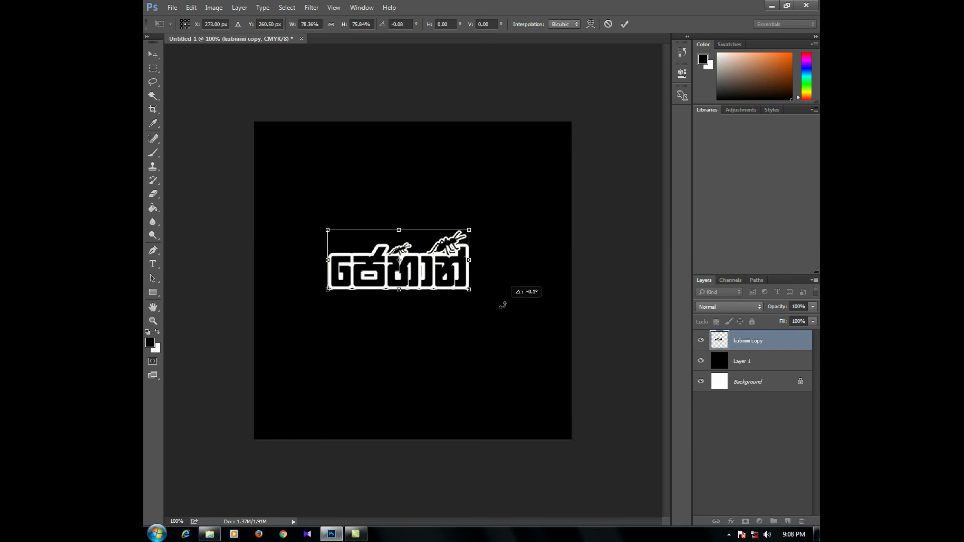
key("Return")
left_click_drag(385, 274, 421, 286)
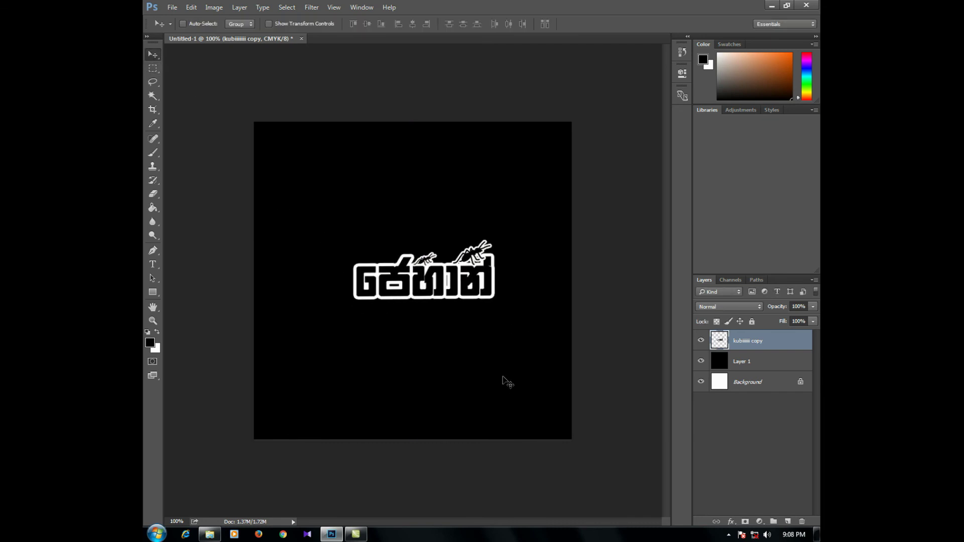